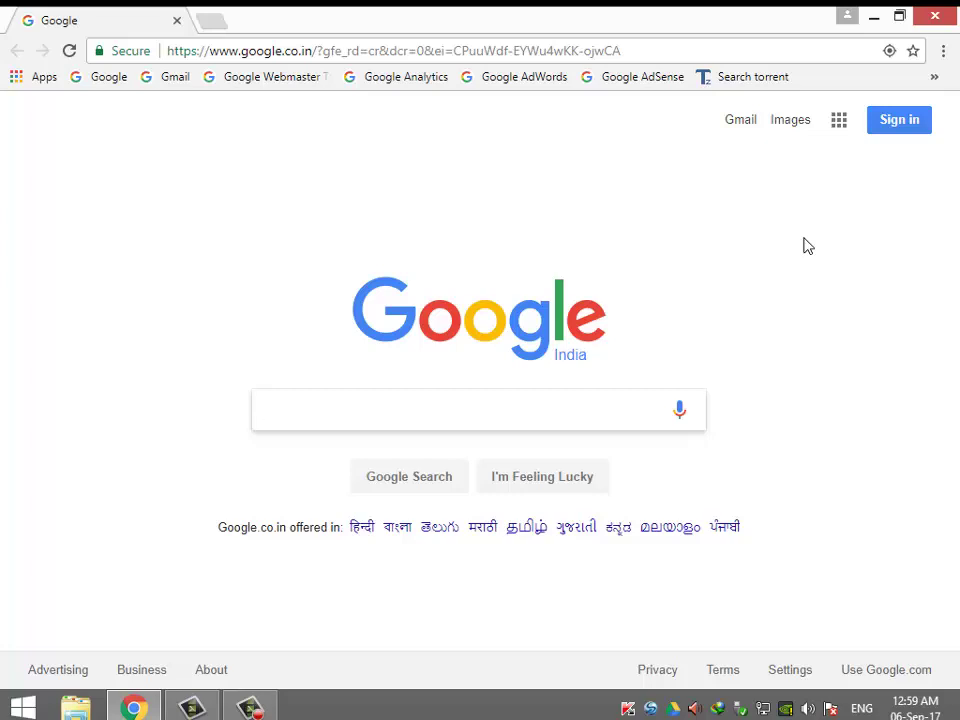
Load mmtstimetable.com in a new Chrome tab and scroll through its MMTS timing tables.
click(214, 22)
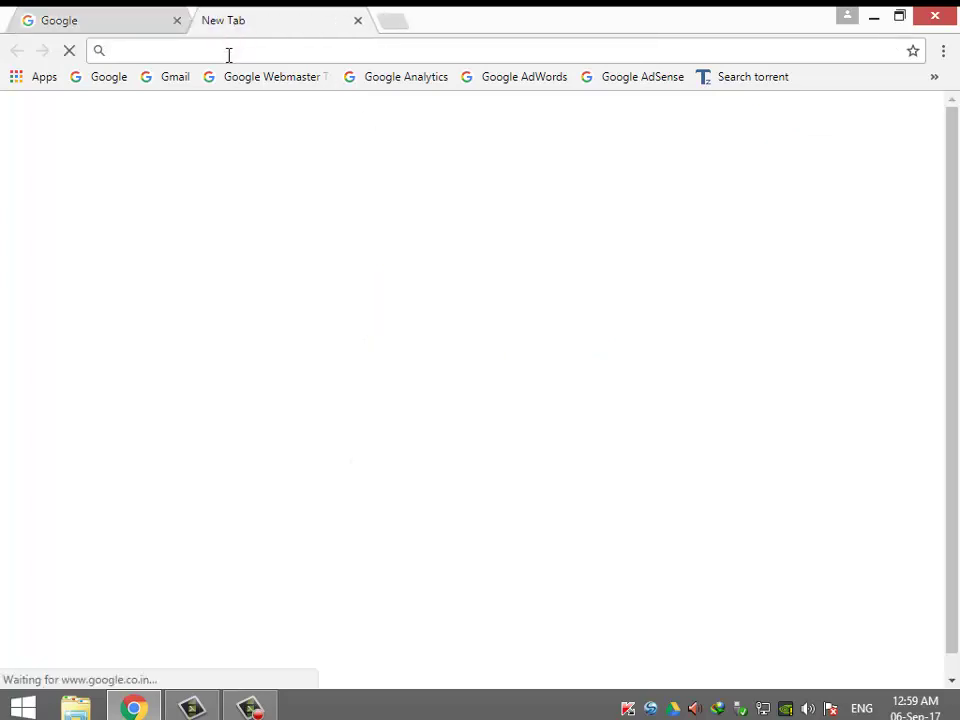
text(mm)
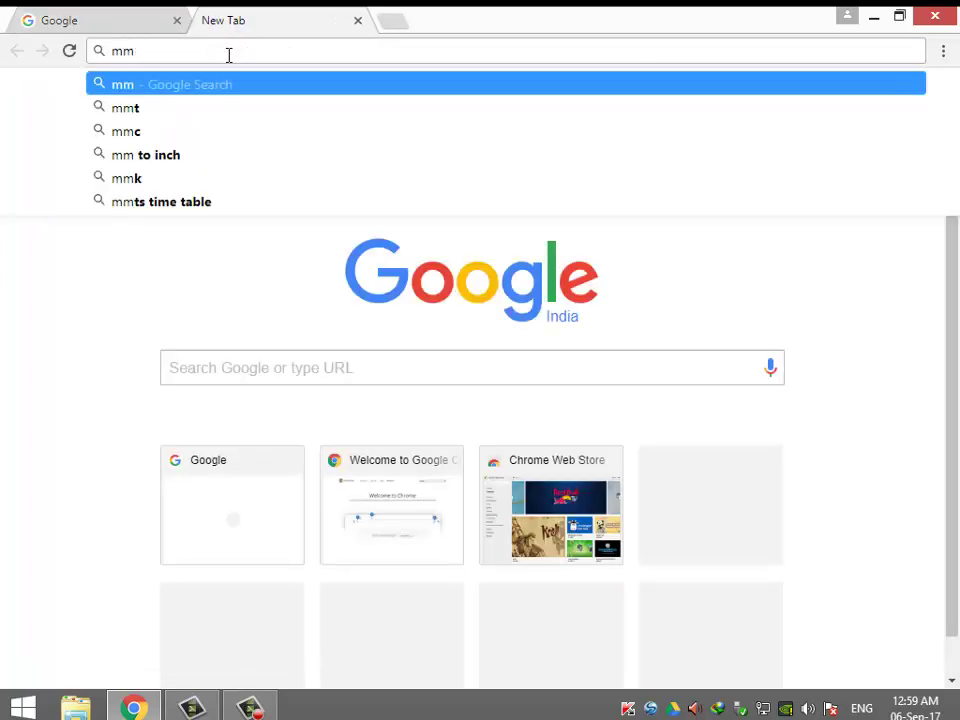
text(tsti)
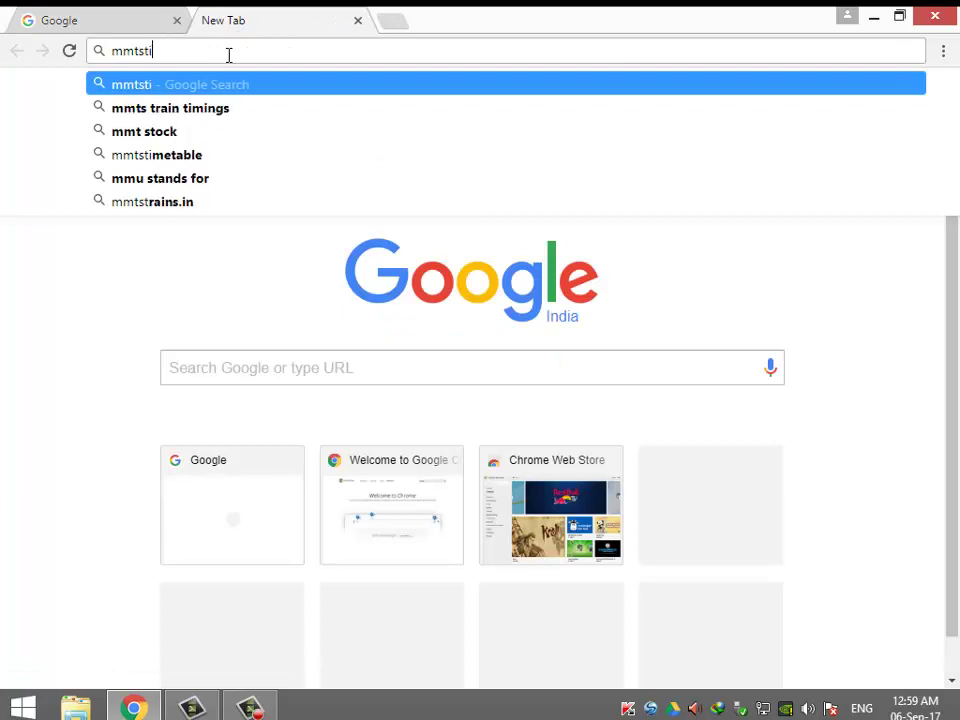
text(metab)
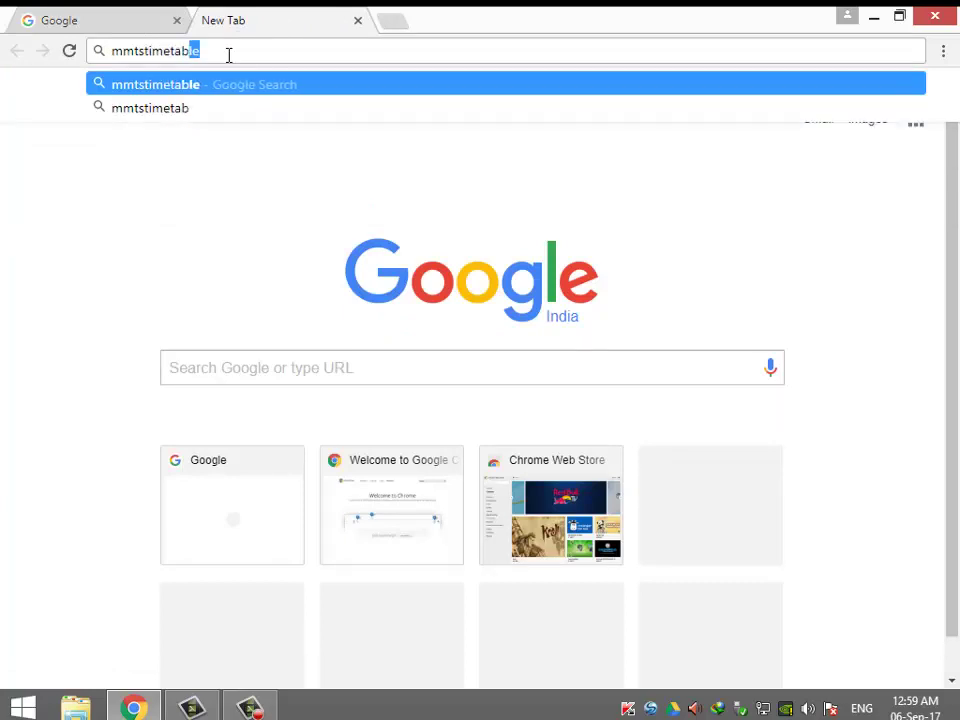
text(le.com)
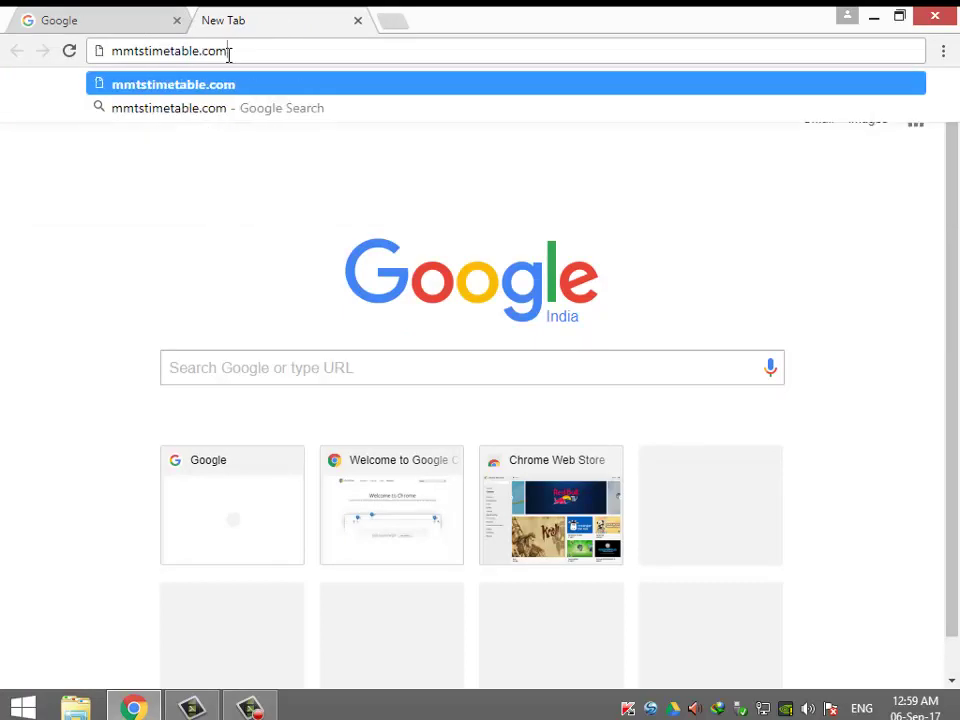
key(Return)
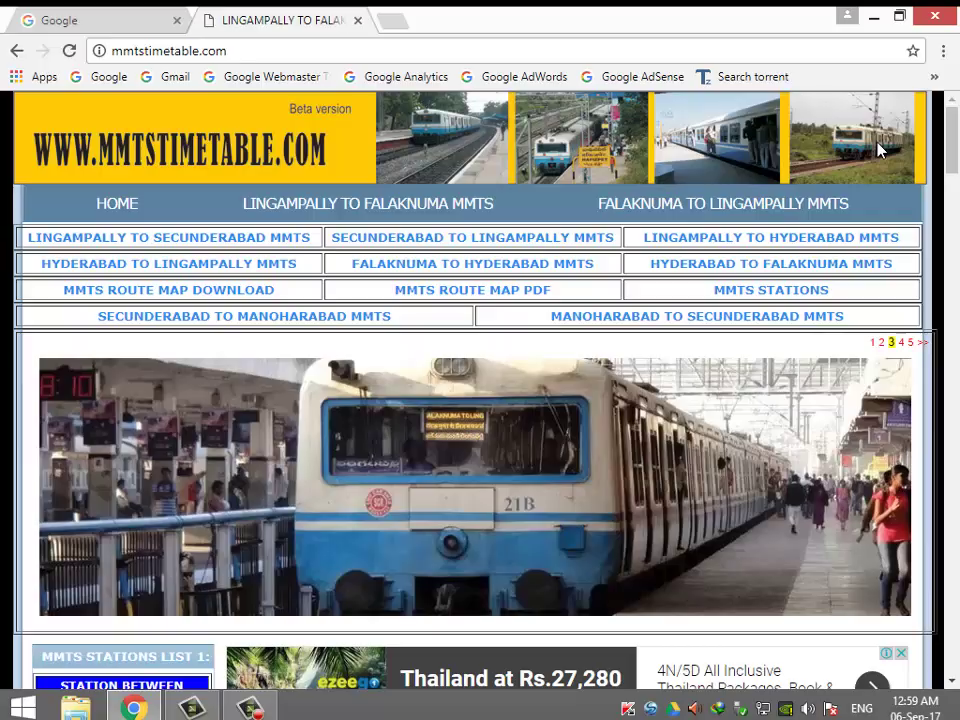
scroll(917, 165, down, 6)
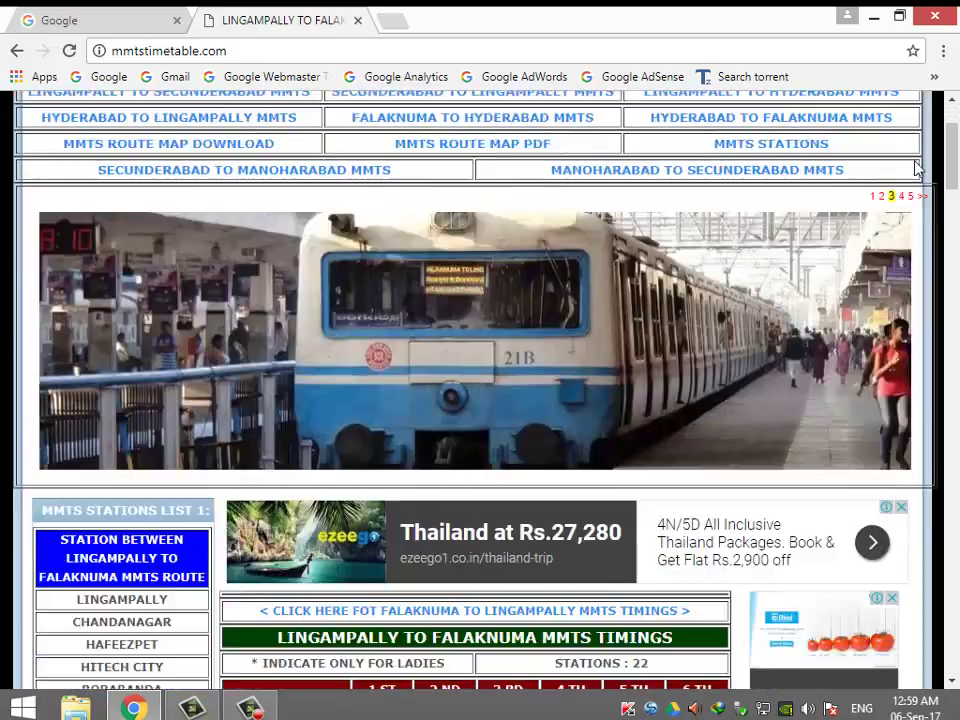
scroll(955, 200, down, 20)
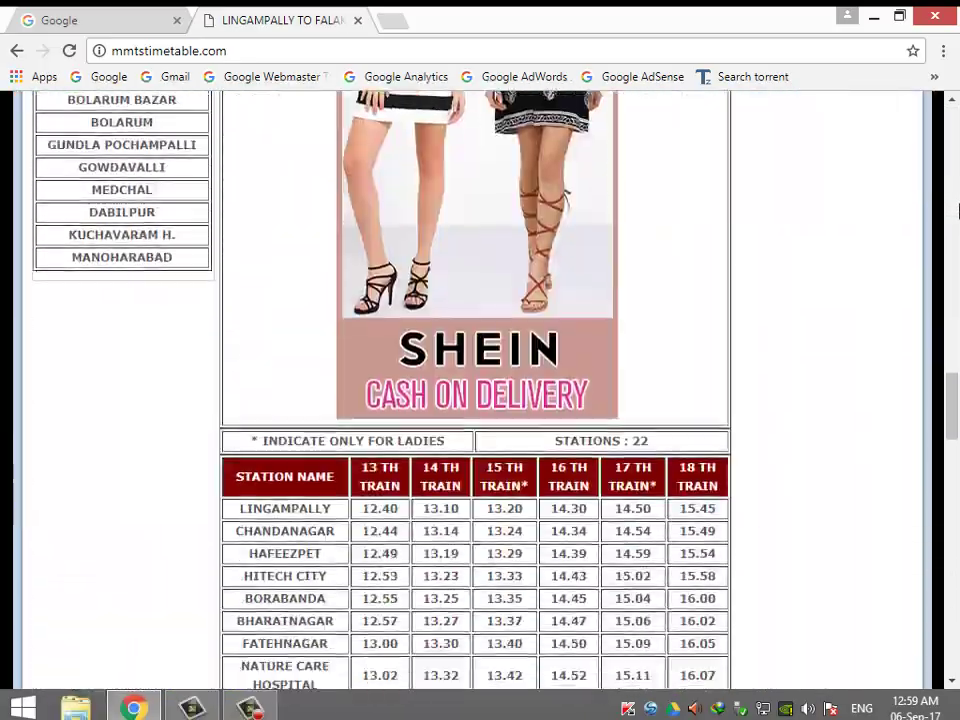
scroll(957, 210, up, 20)
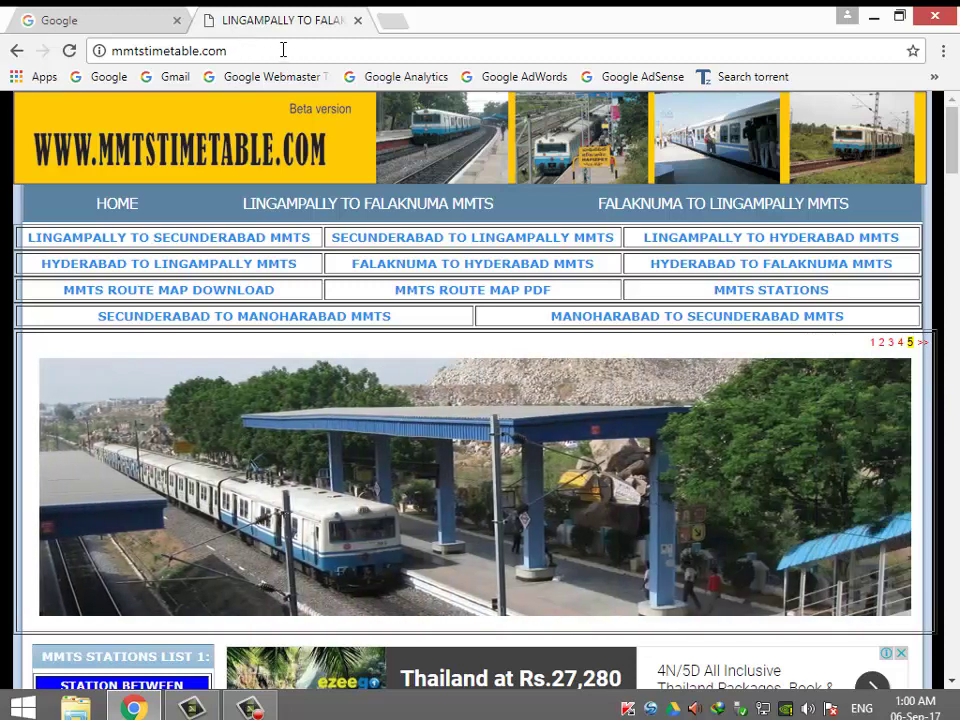
Close the site tab and search Google for site:mmtstimetable.com, undoing an accidental text drag.
click(357, 20)
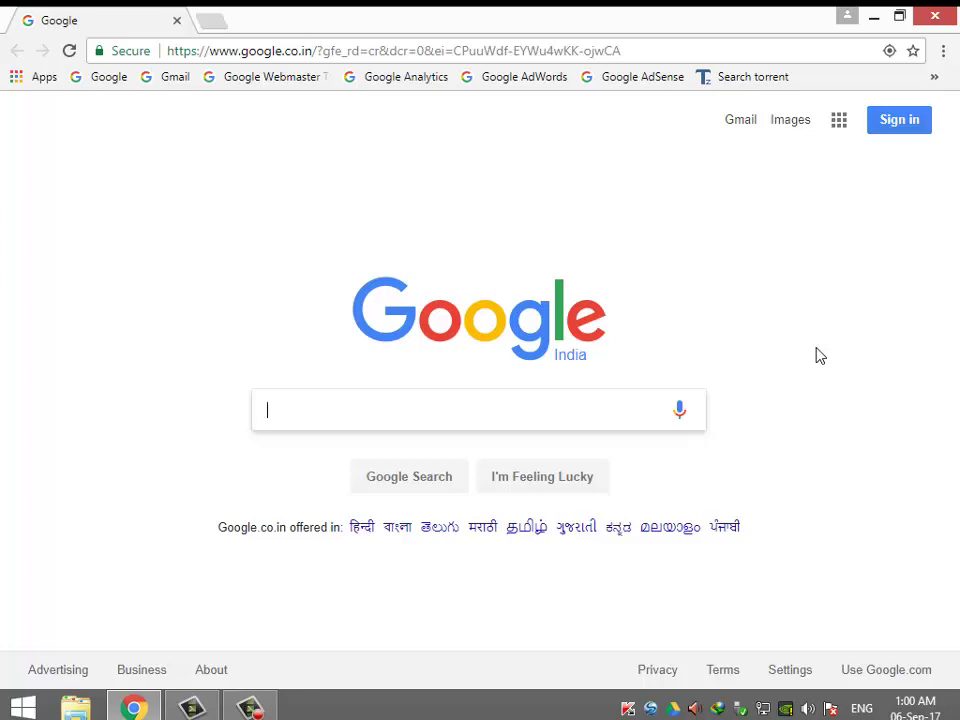
text(si)
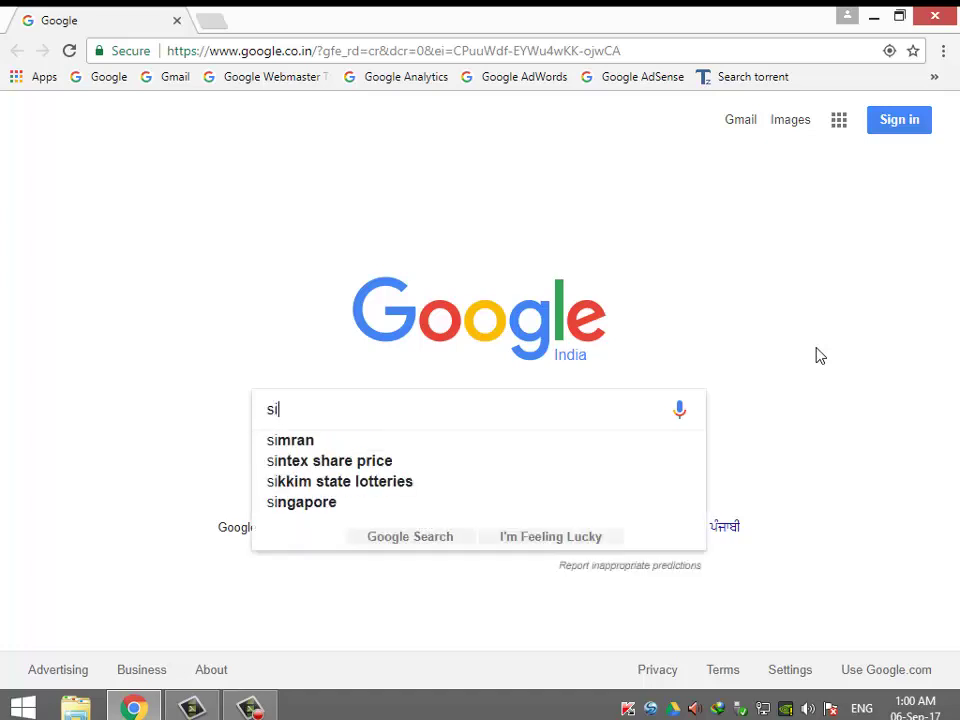
text(te:)
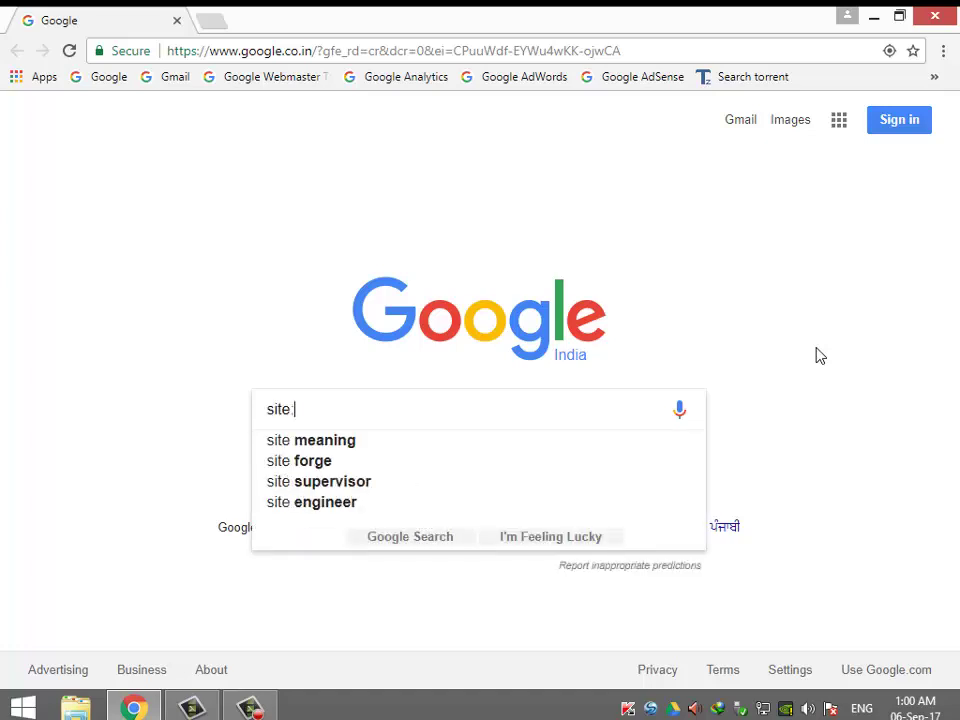
text(mmts)
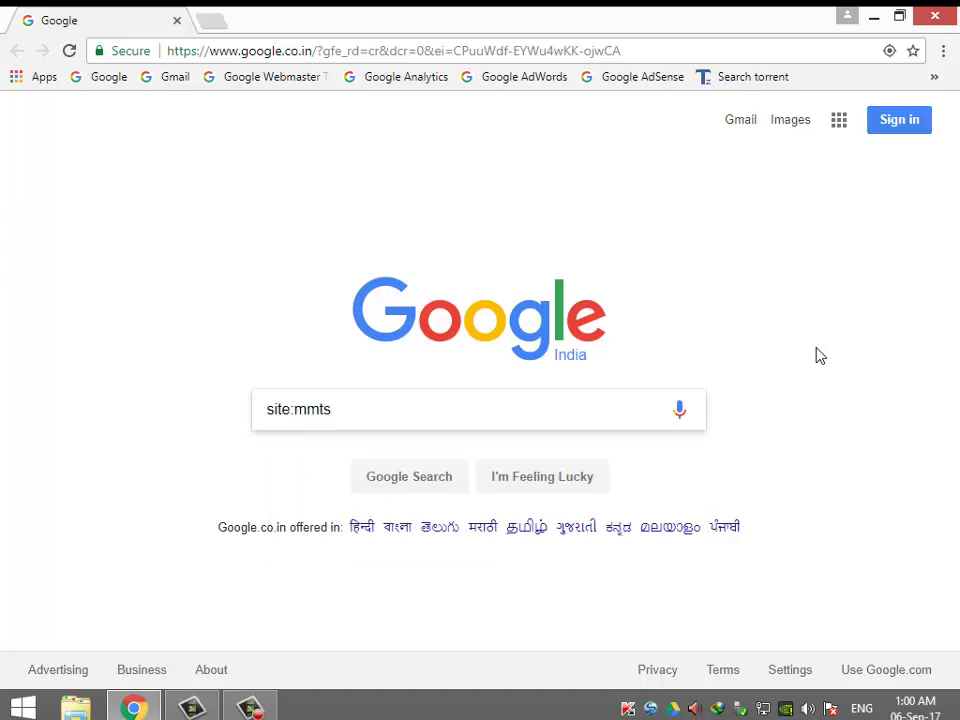
text(timetable.com)
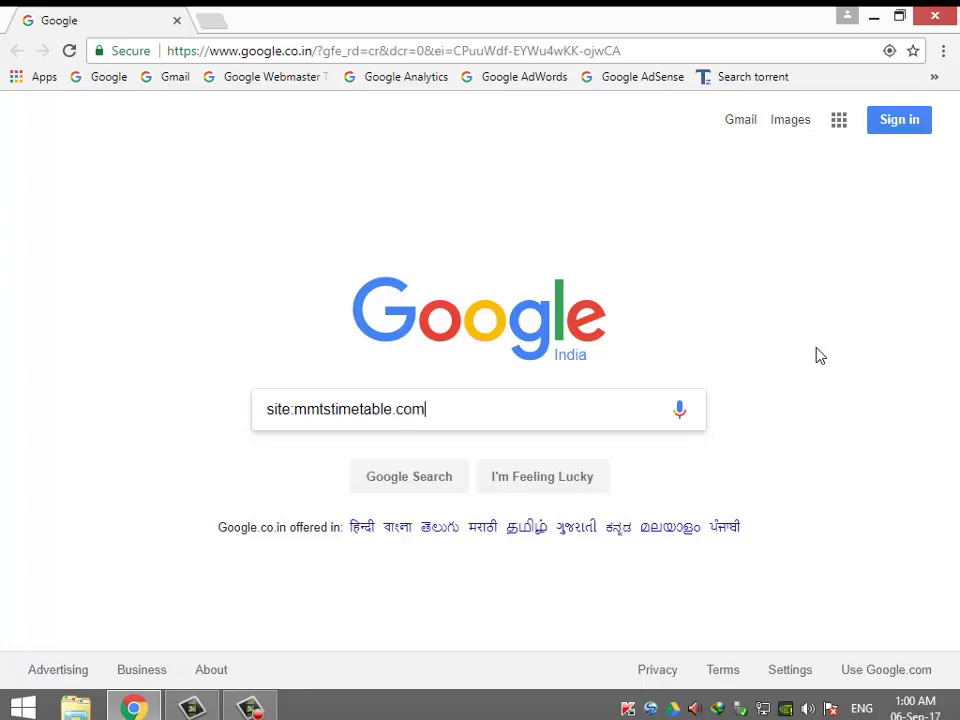
drag(290, 410, 355, 412)
click(281, 410)
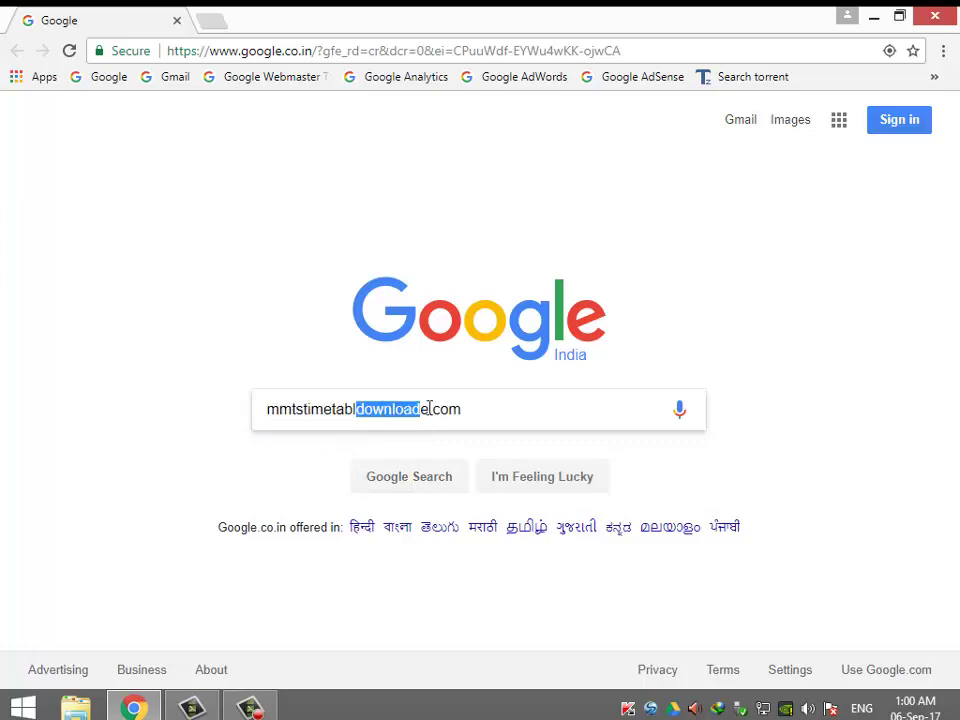
key(ctrl+z)
drag(463, 407, 294, 407)
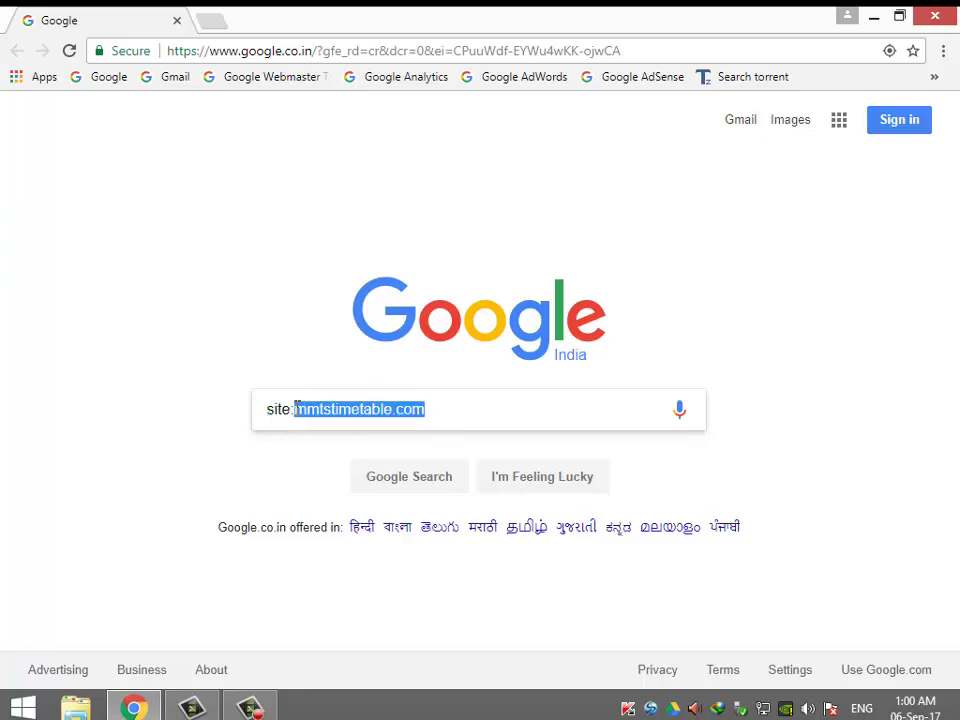
click(514, 420)
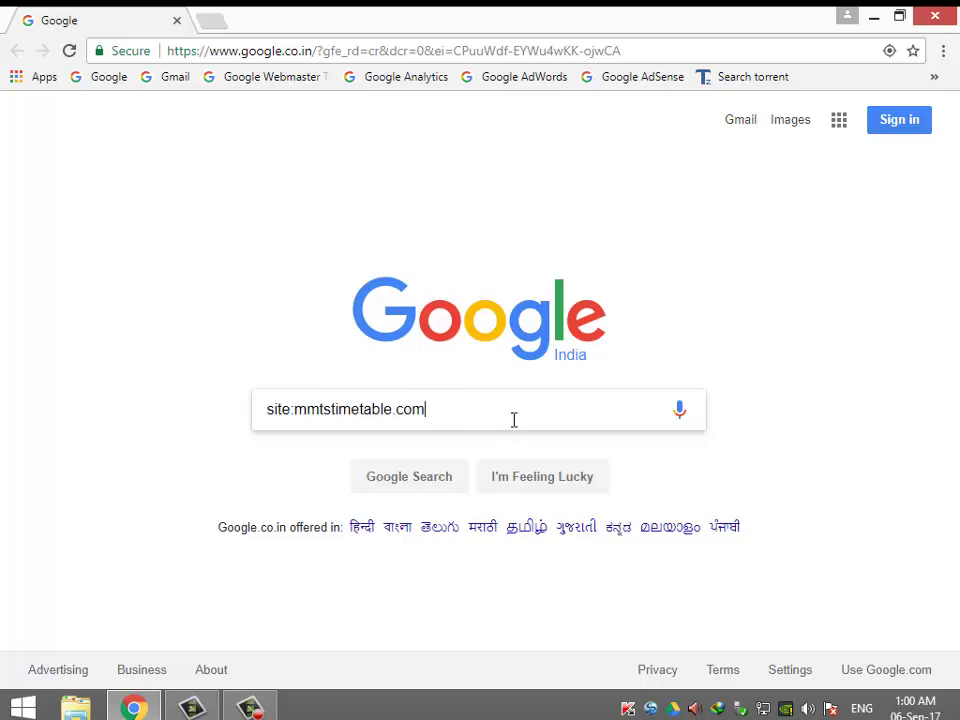
click(397, 485)
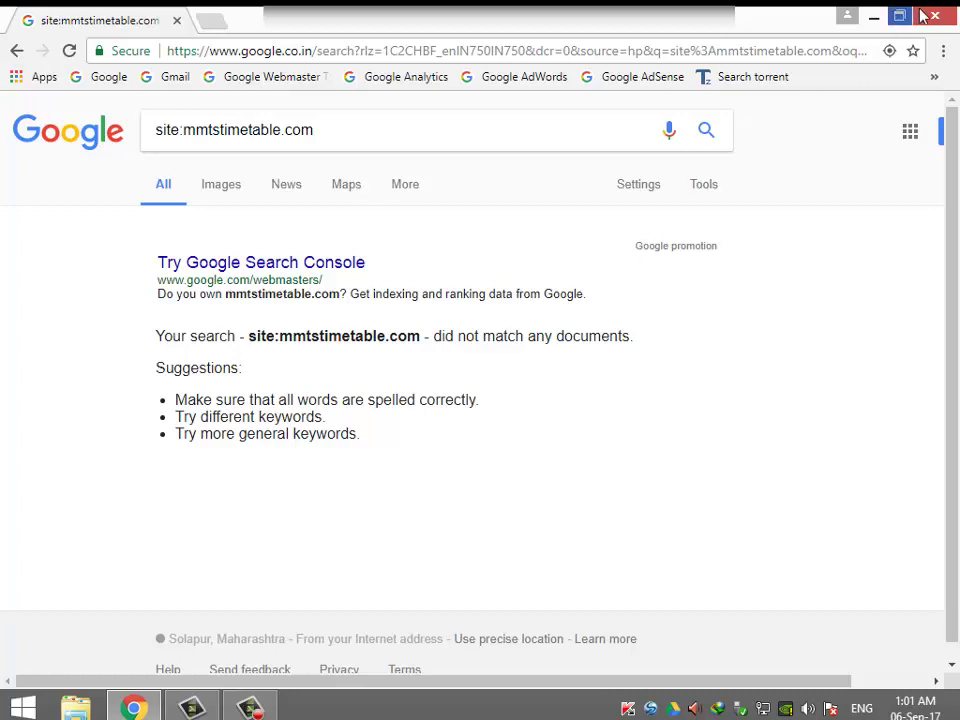
Close Chrome, refresh the desktop and launch FileZilla from its desktop shortcut.
key(super+d)
right_click(477, 233)
click(524, 280)
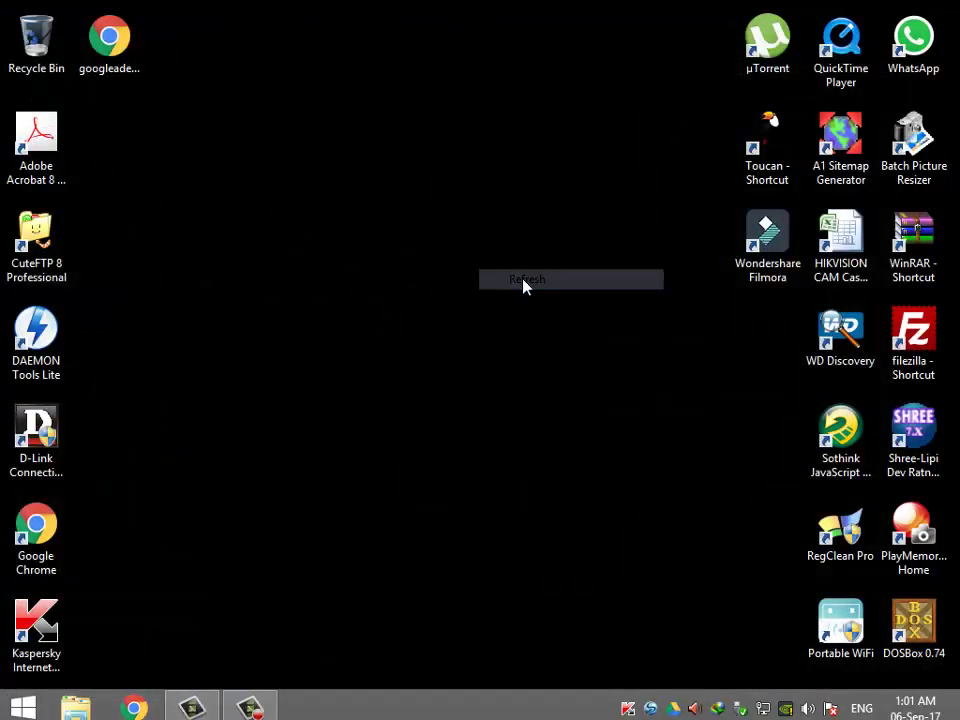
right_click(437, 290)
click(484, 341)
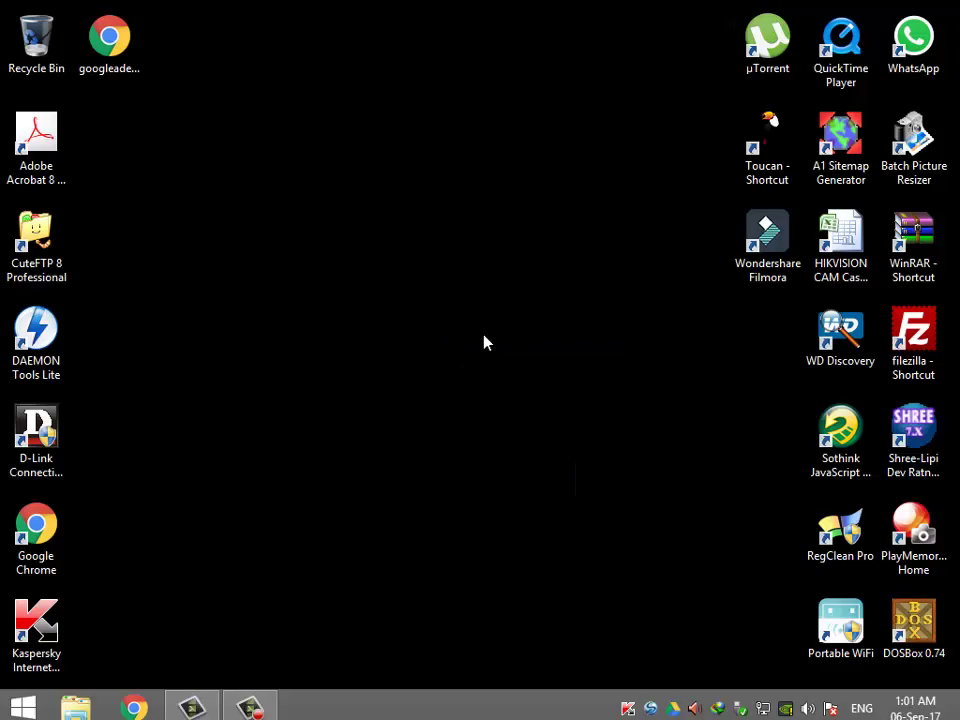
click(930, 352)
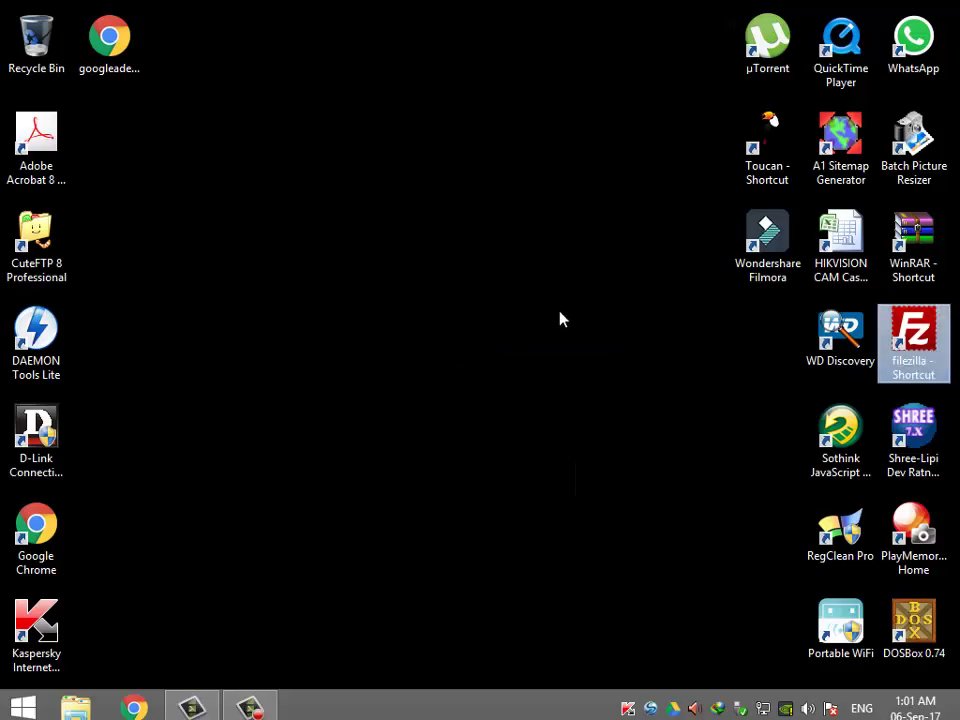
key(Return)
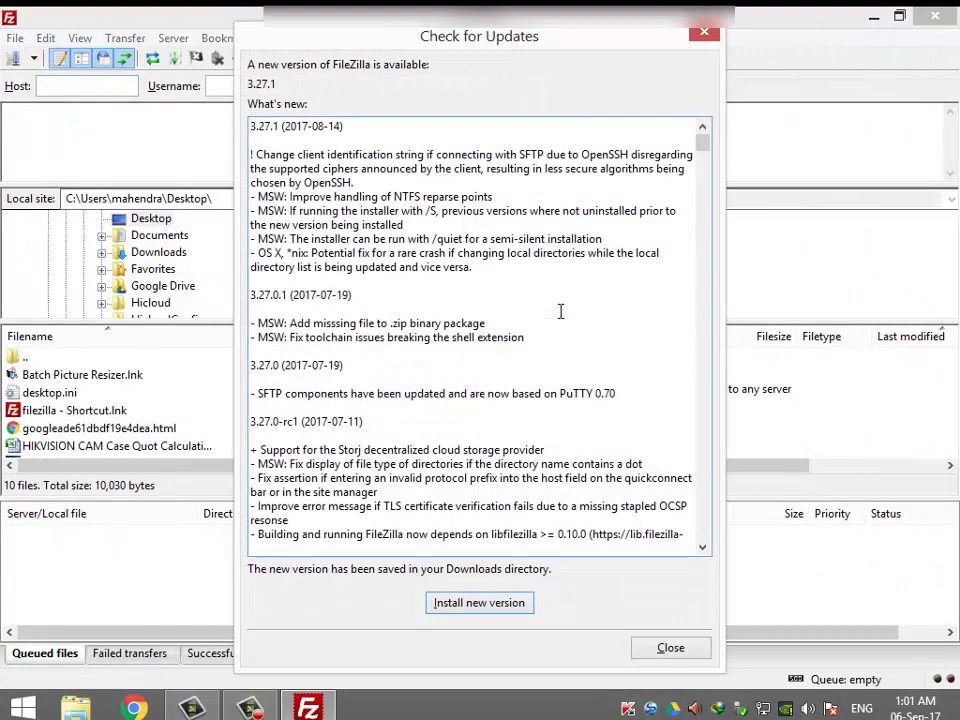
Dismiss the update notice and connect to the saved hosting server from the Quickconnect list.
click(673, 645)
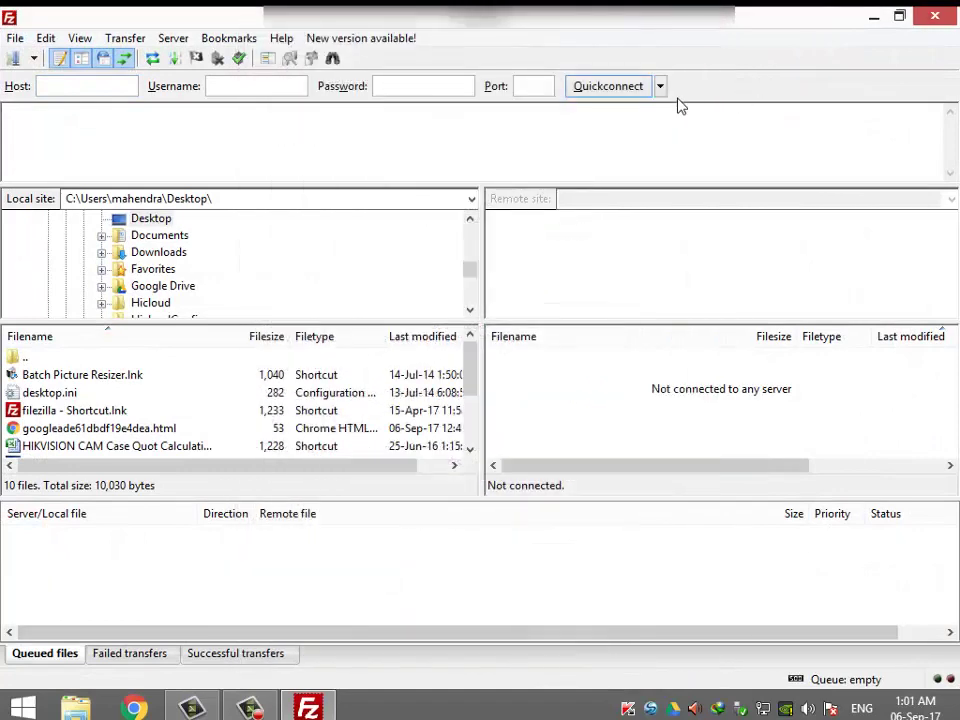
click(661, 87)
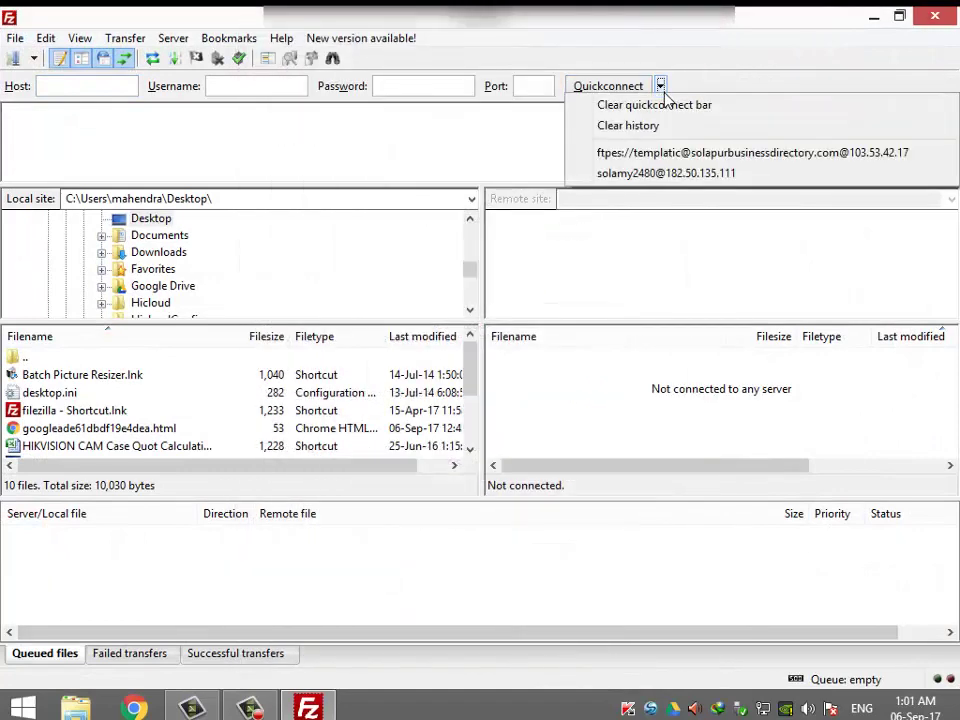
click(632, 176)
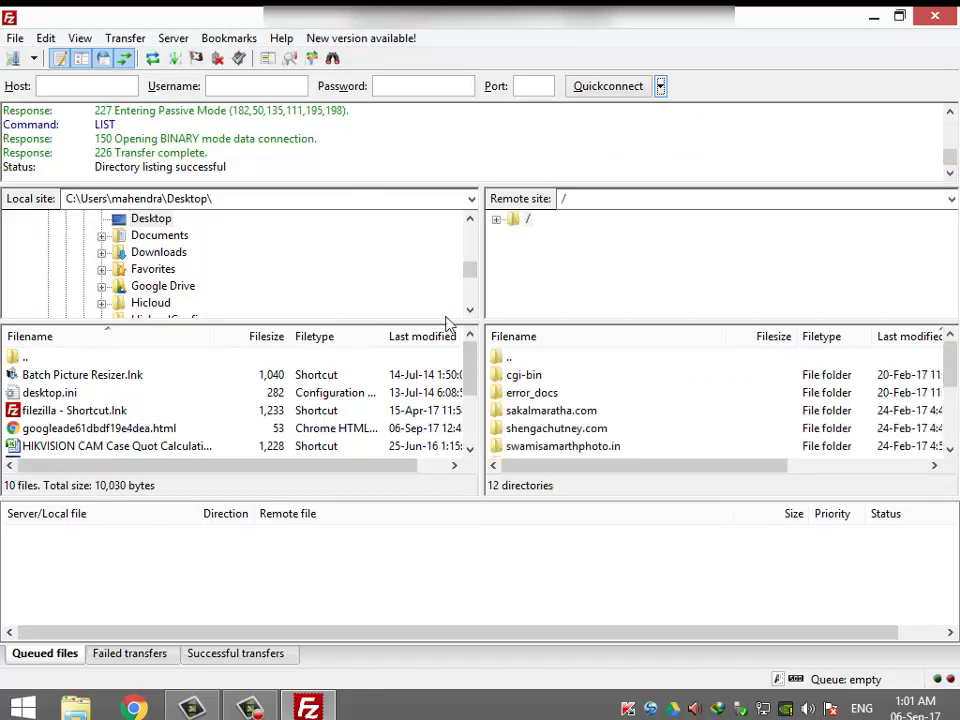
Browse the local Desktop and the C:, D: and E: drives in the Local site tree.
drag(470, 270, 470, 228)
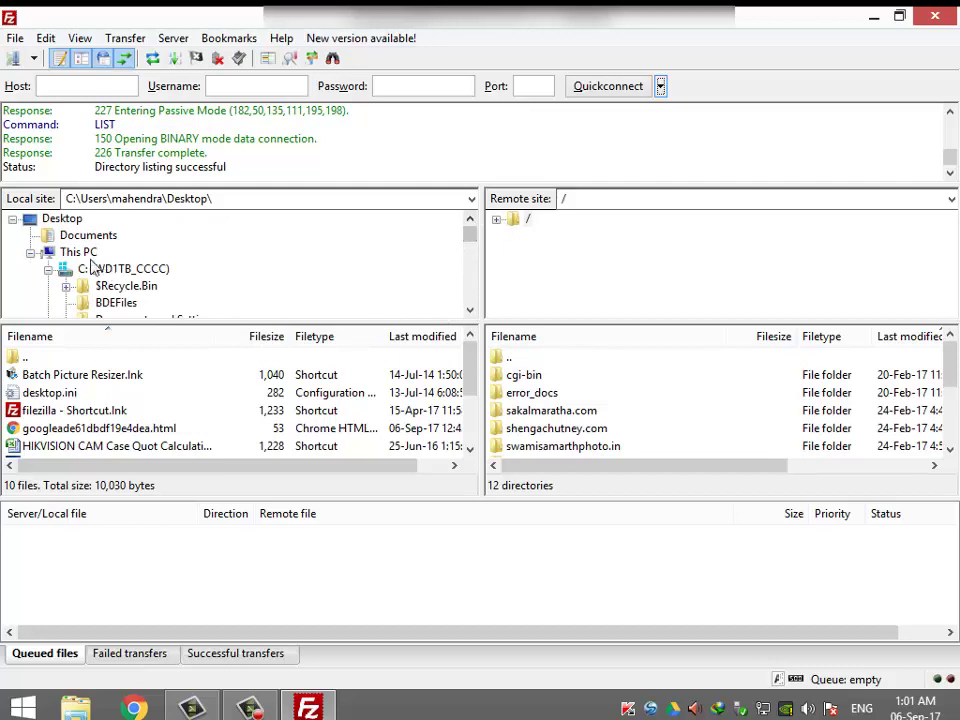
click(66, 222)
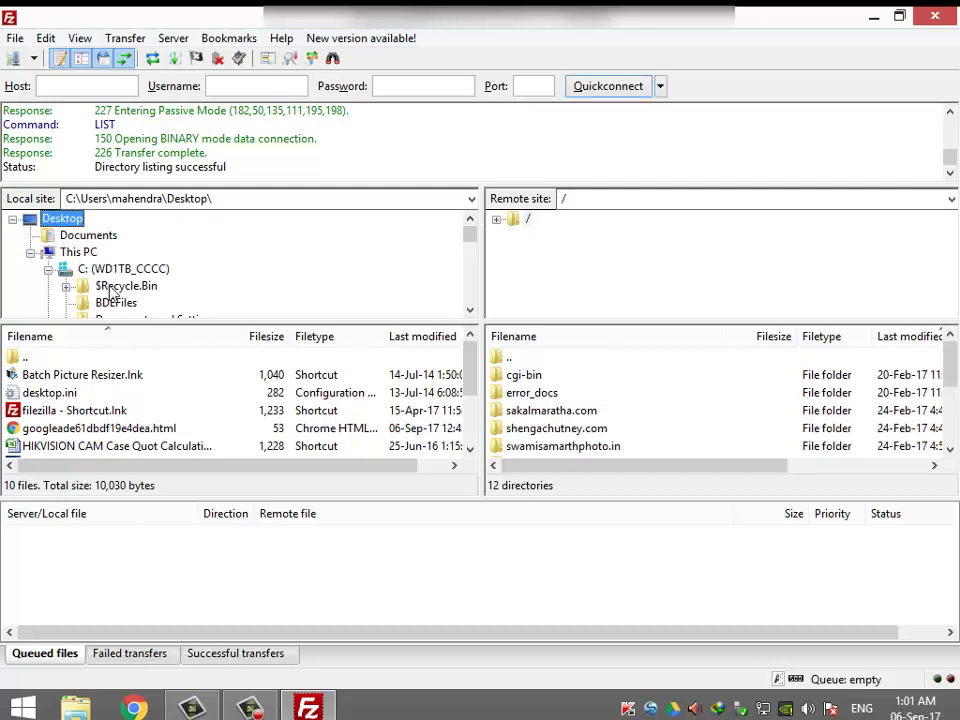
click(80, 253)
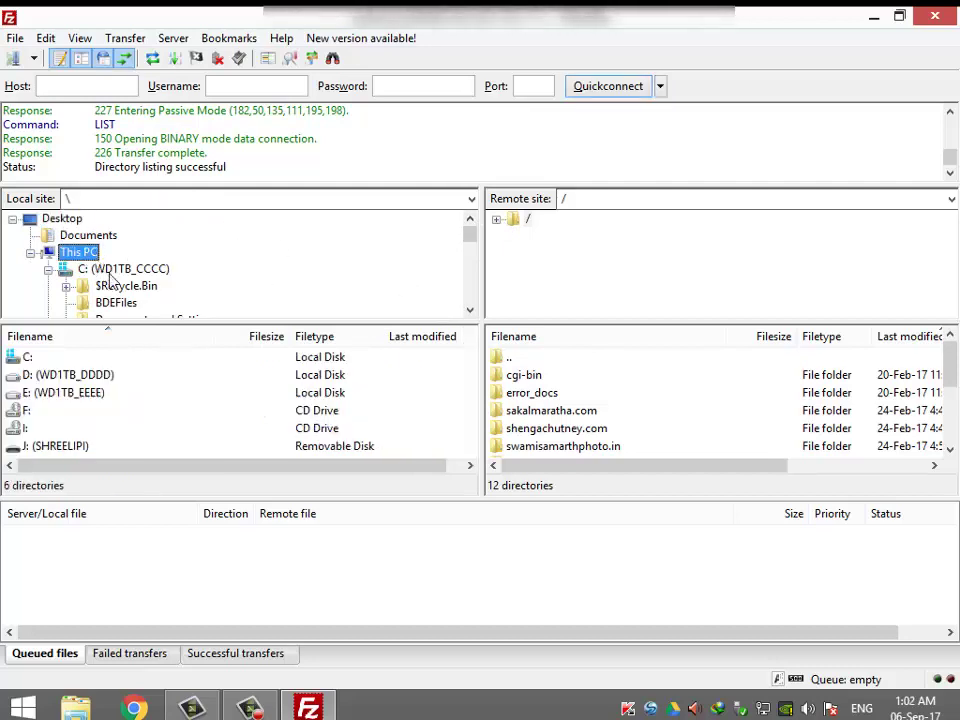
click(48, 269)
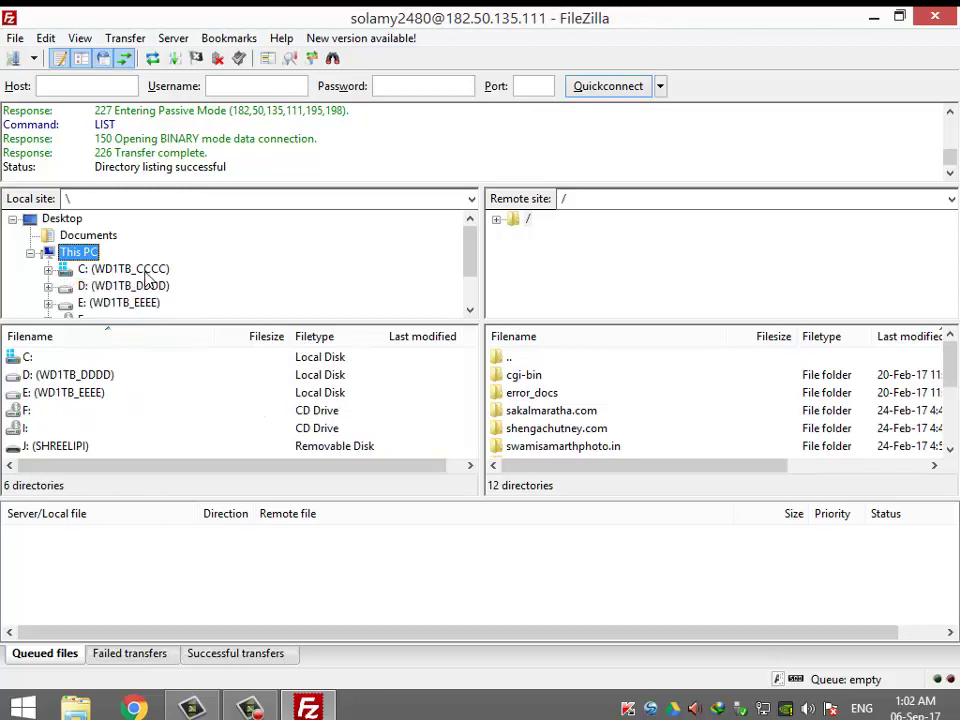
click(140, 269)
click(146, 286)
click(147, 303)
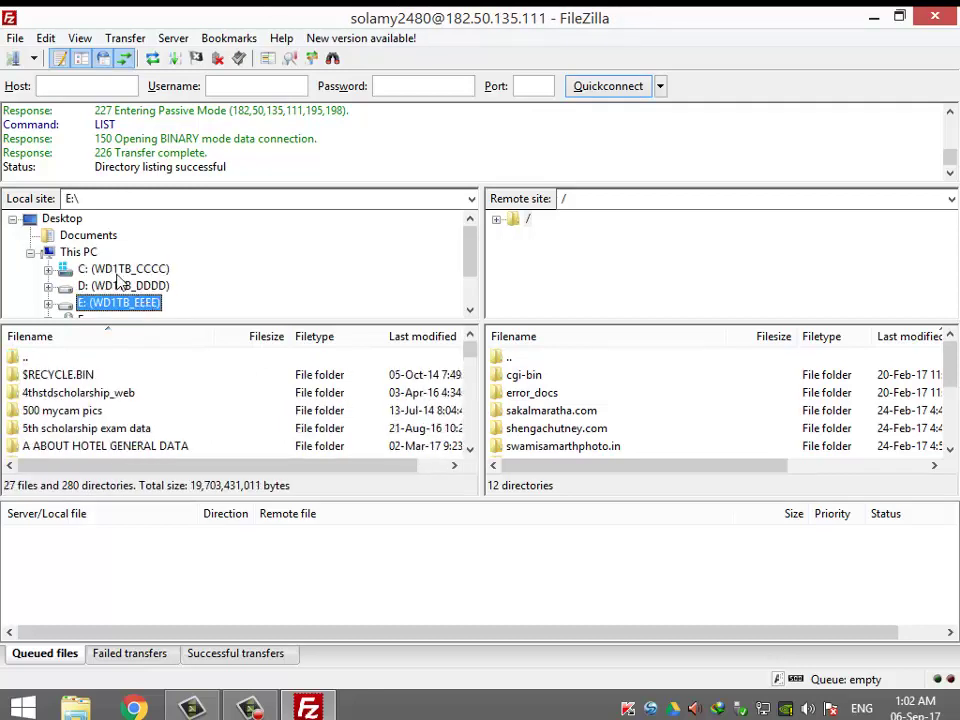
click(124, 271)
click(124, 287)
click(124, 303)
click(124, 269)
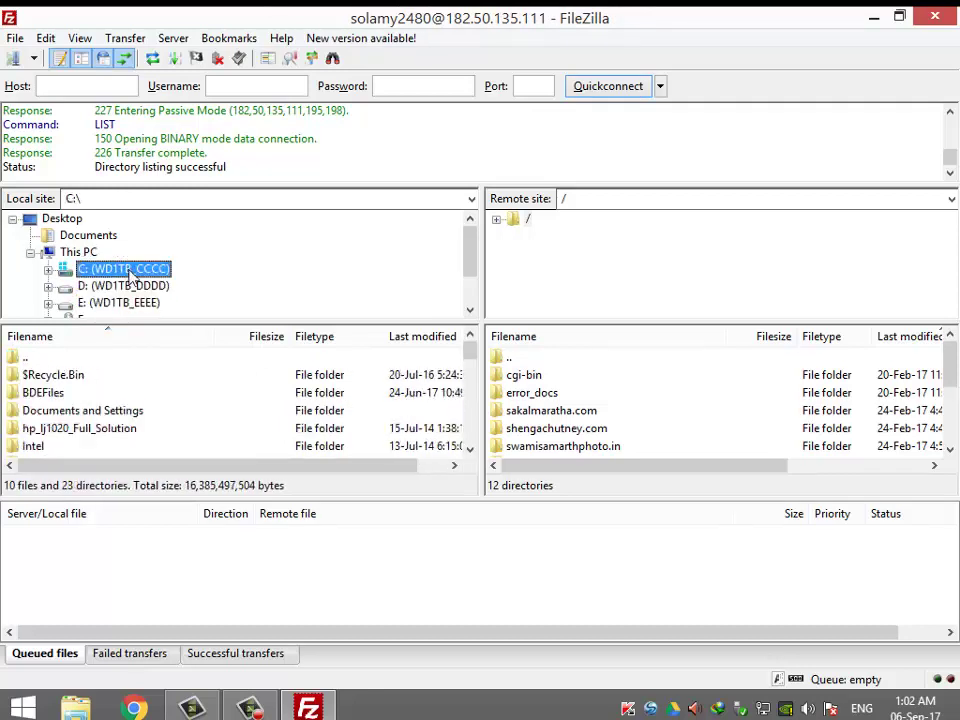
click(135, 286)
click(135, 303)
click(132, 269)
click(142, 286)
click(146, 302)
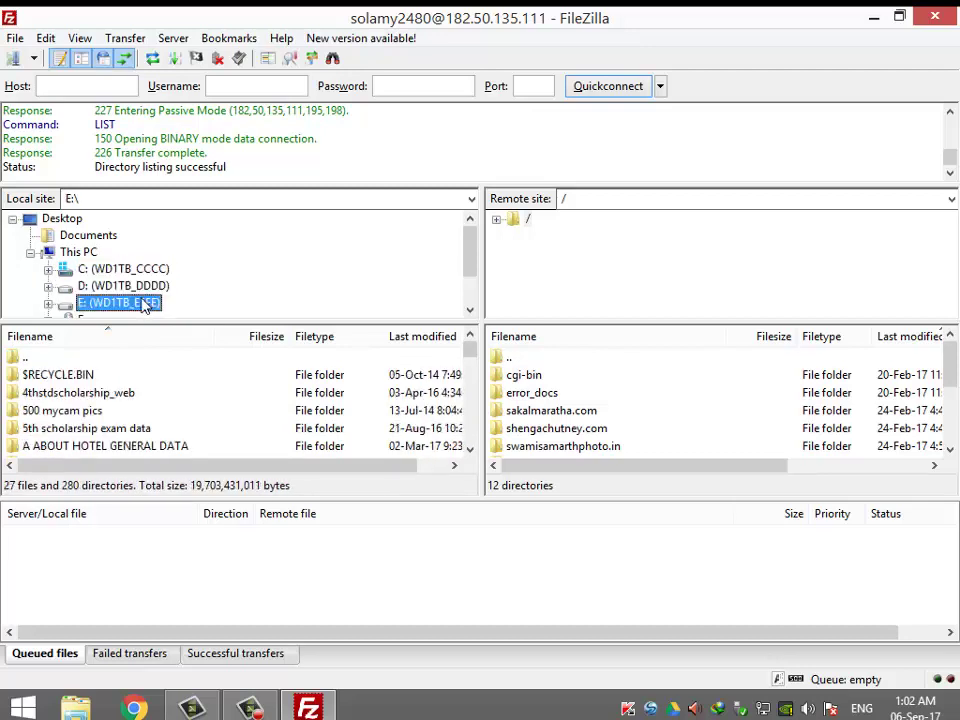
Expand the E: drive and open its 'mmts website' folder.
click(48, 304)
scroll(368, 268, down, 5)
scroll(368, 268, down, 15)
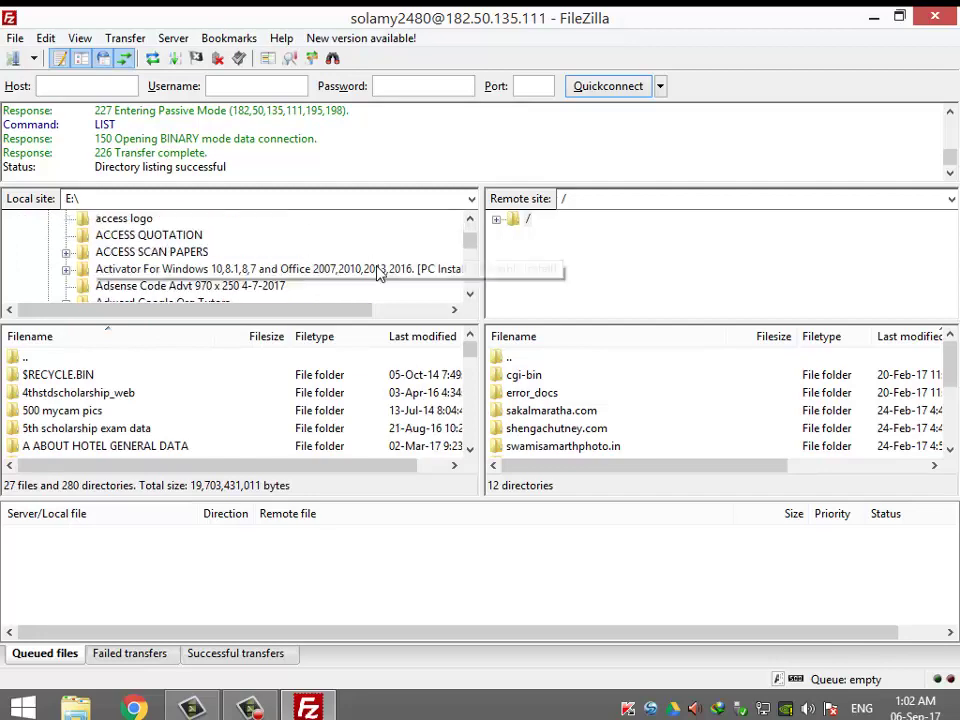
scroll(389, 277, down, 20)
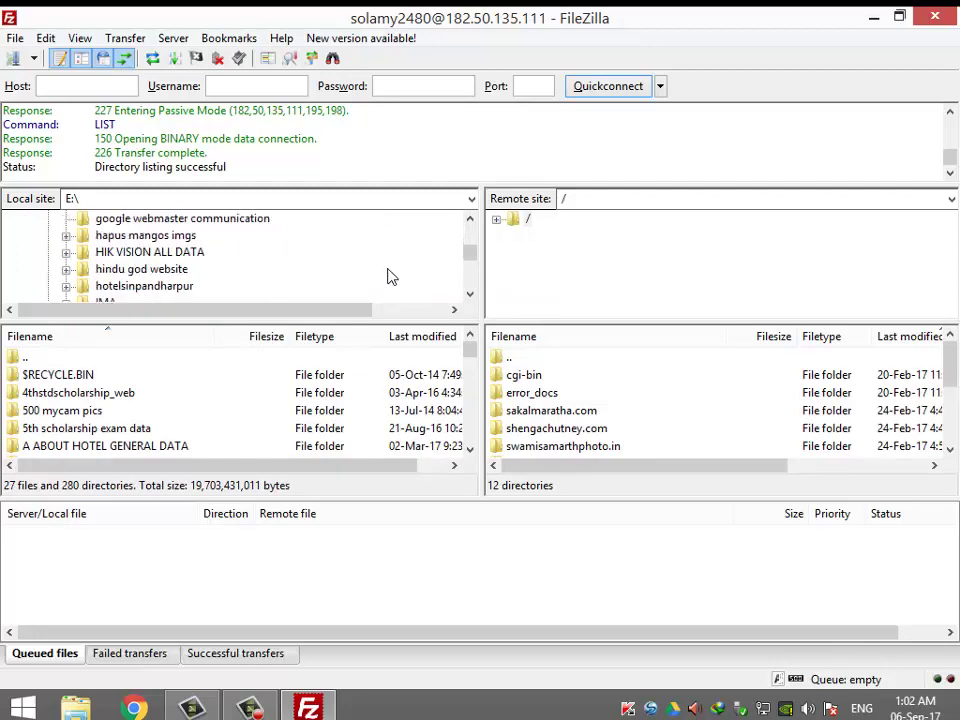
scroll(389, 277, down, 2)
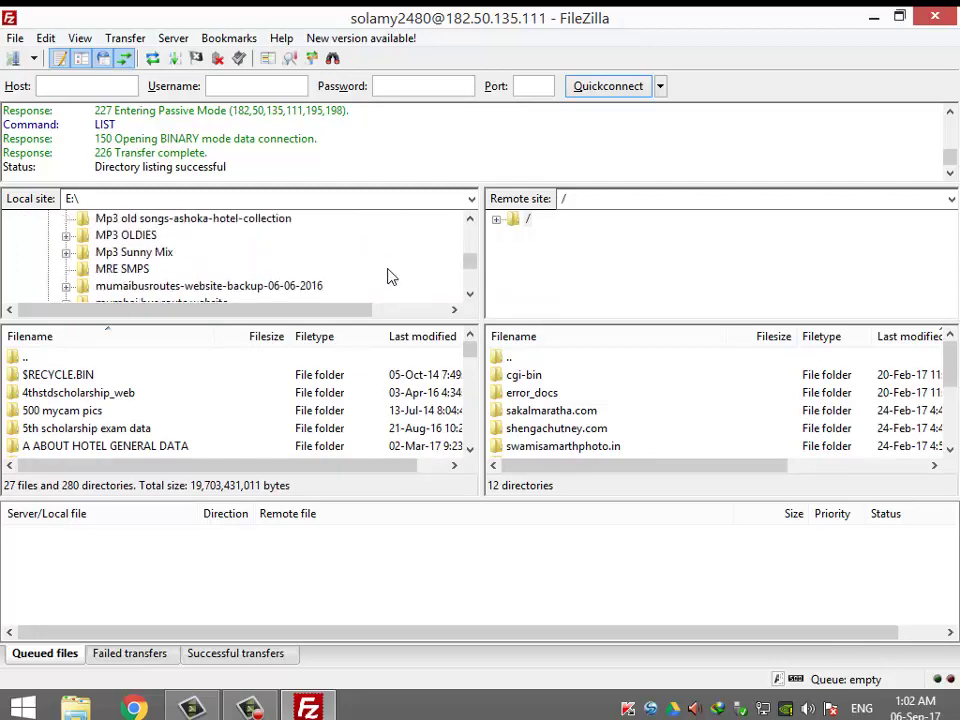
scroll(389, 277, up, 1)
scroll(389, 277, down, 1)
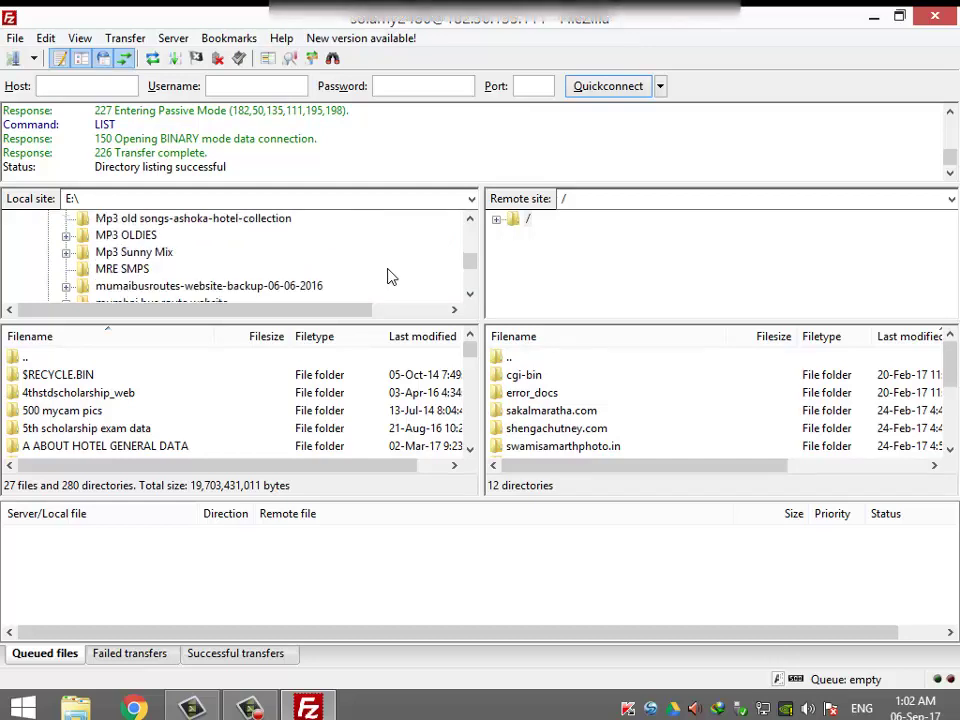
scroll(389, 277, up, 3)
scroll(389, 277, down, 1)
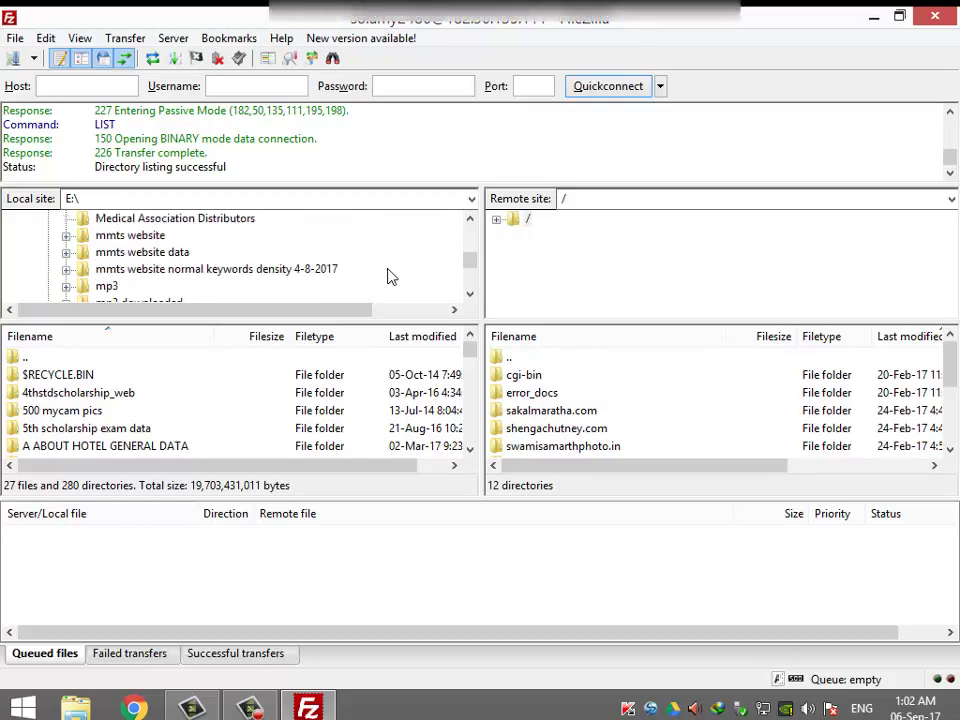
click(140, 238)
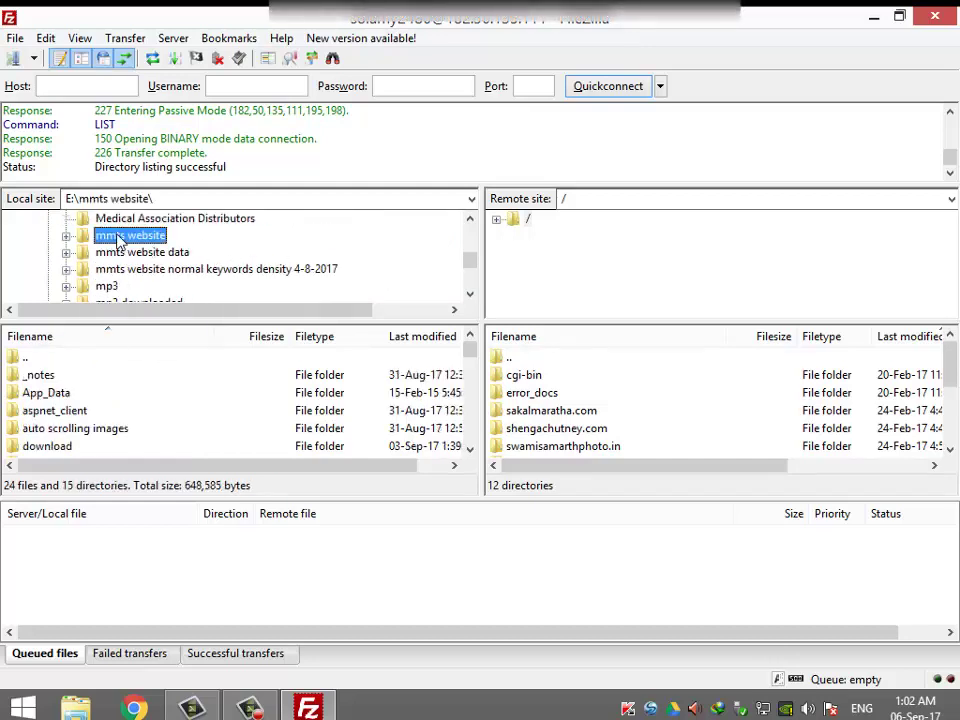
Expand the remote '/' root and open the server's mmtstimetable.com folder.
mouse_move(469, 350)
mouse_down()
mouse_move(471, 450)
mouse_move(470, 350)
mouse_up()
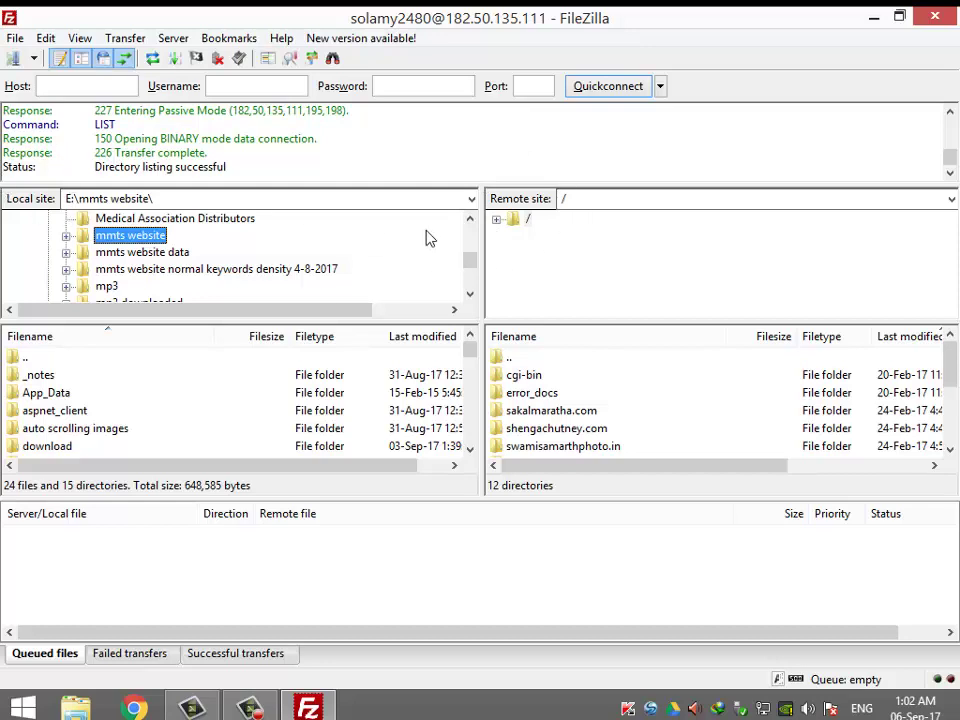
click(496, 219)
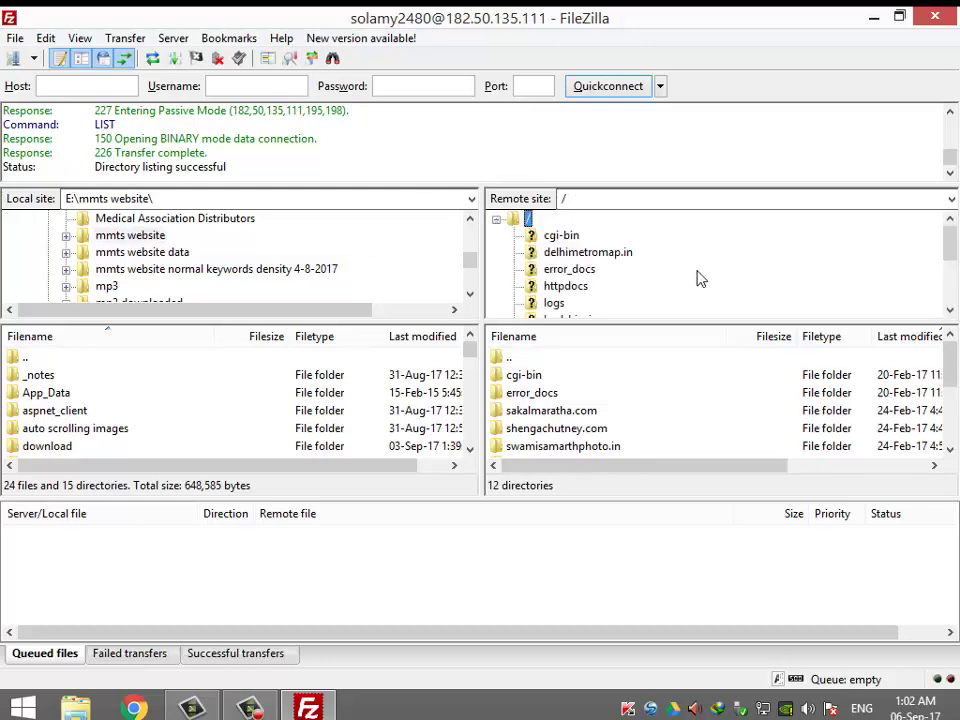
scroll(746, 281, down, 1)
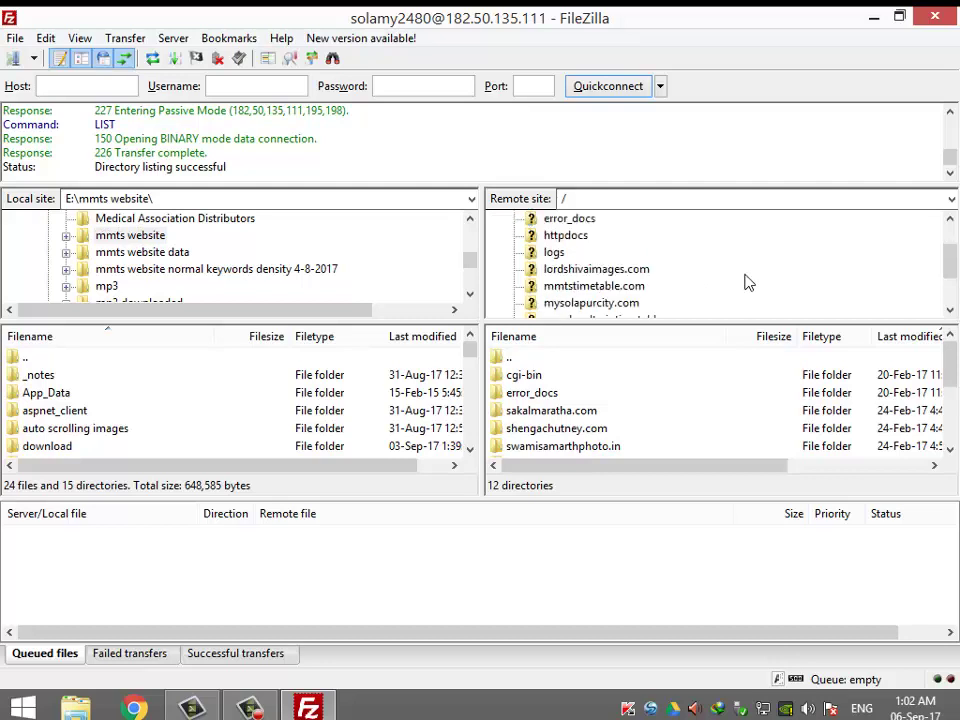
click(594, 287)
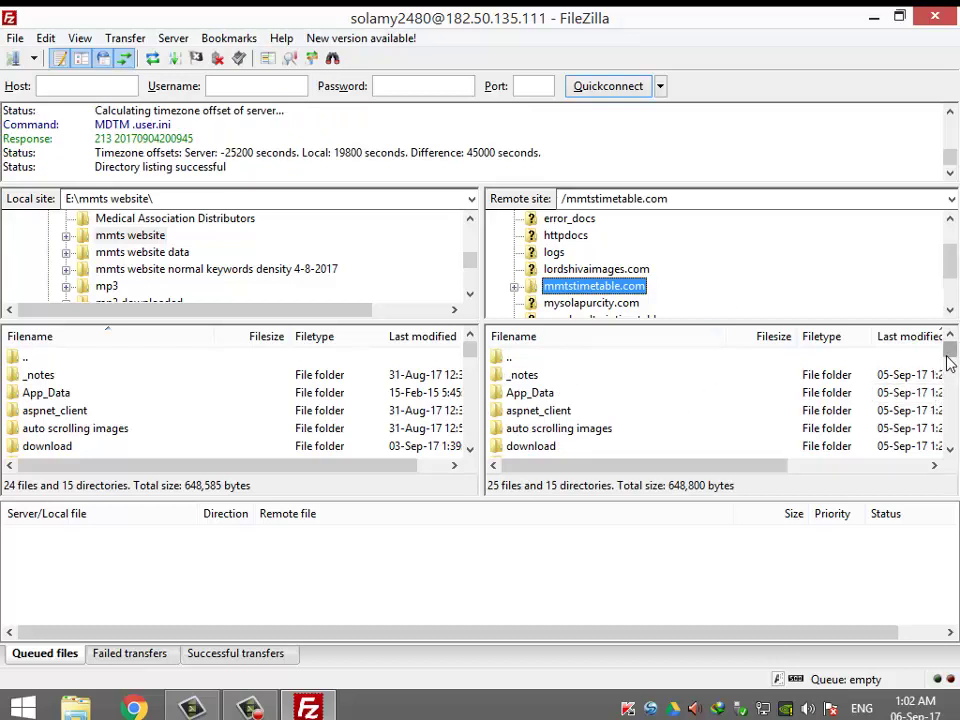
Relaunch Chrome, confirm mmtstimetable.com loads in a new tab, then close that tab.
click(133, 708)
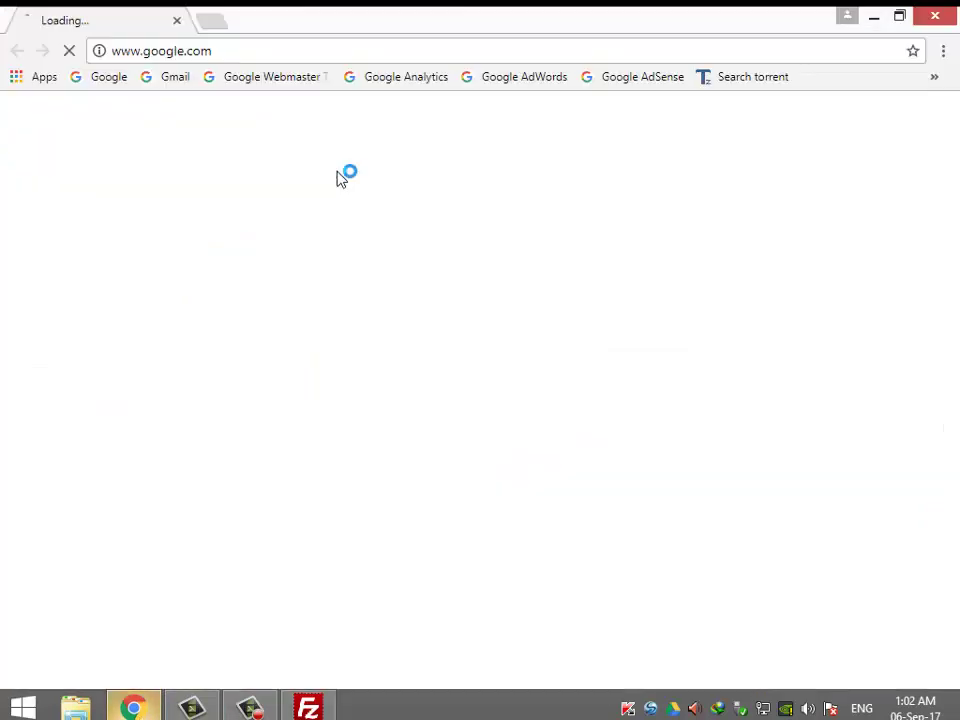
click(211, 20)
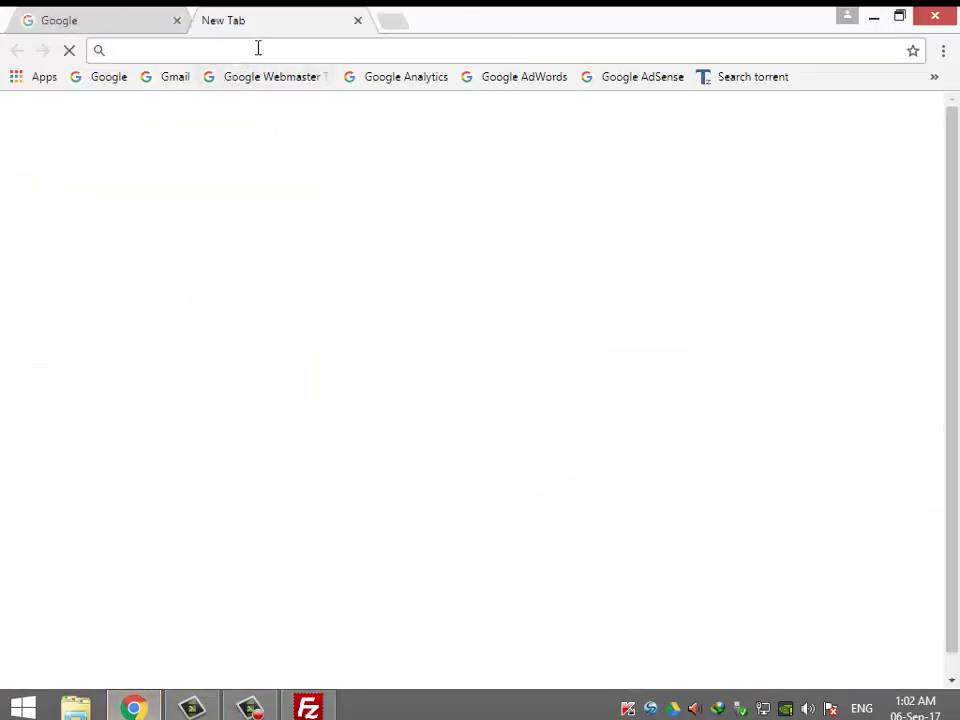
text(mmtsti)
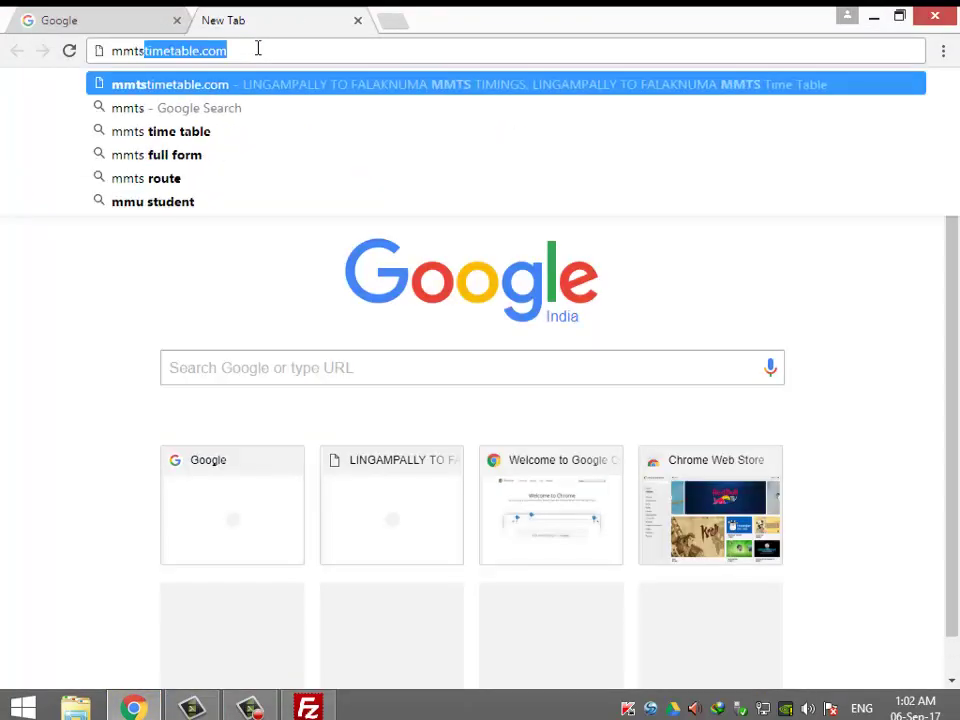
text(metable)
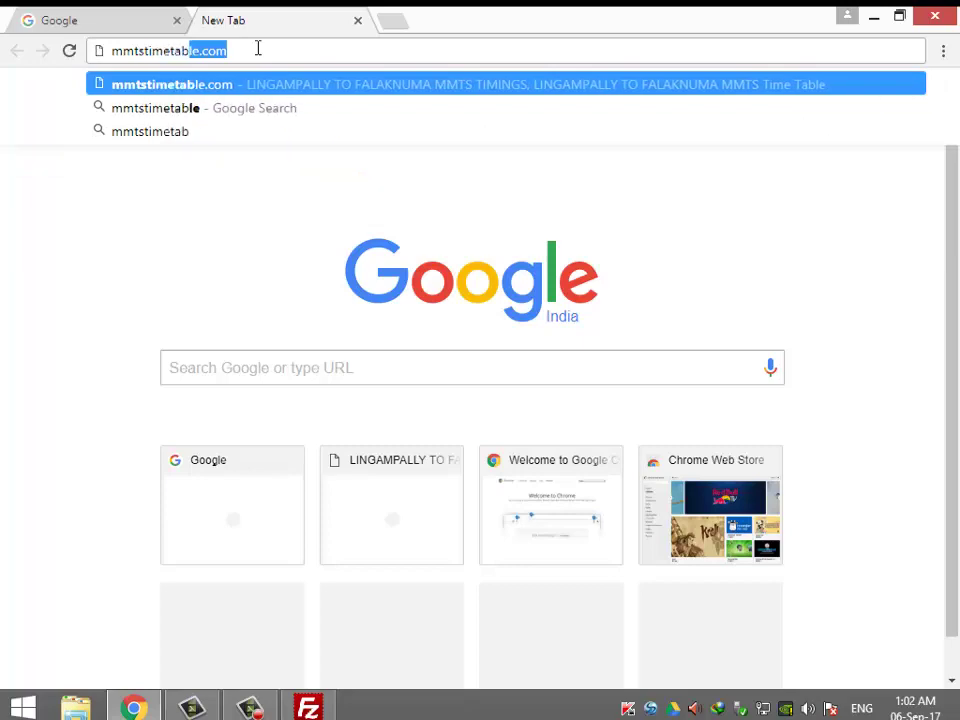
text(.co)
key(Return)
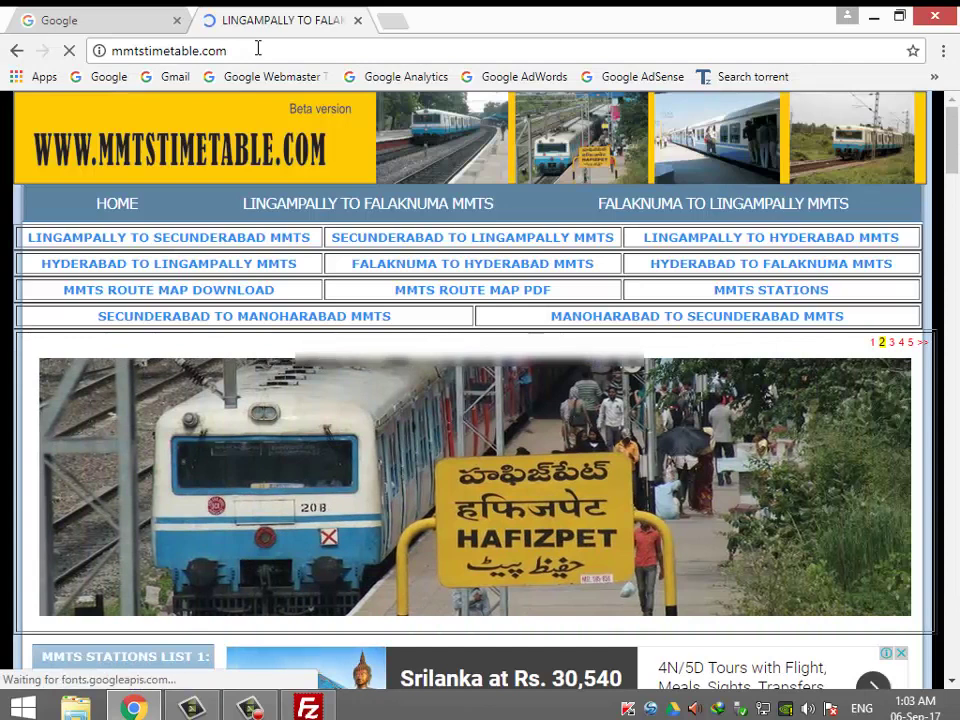
click(357, 20)
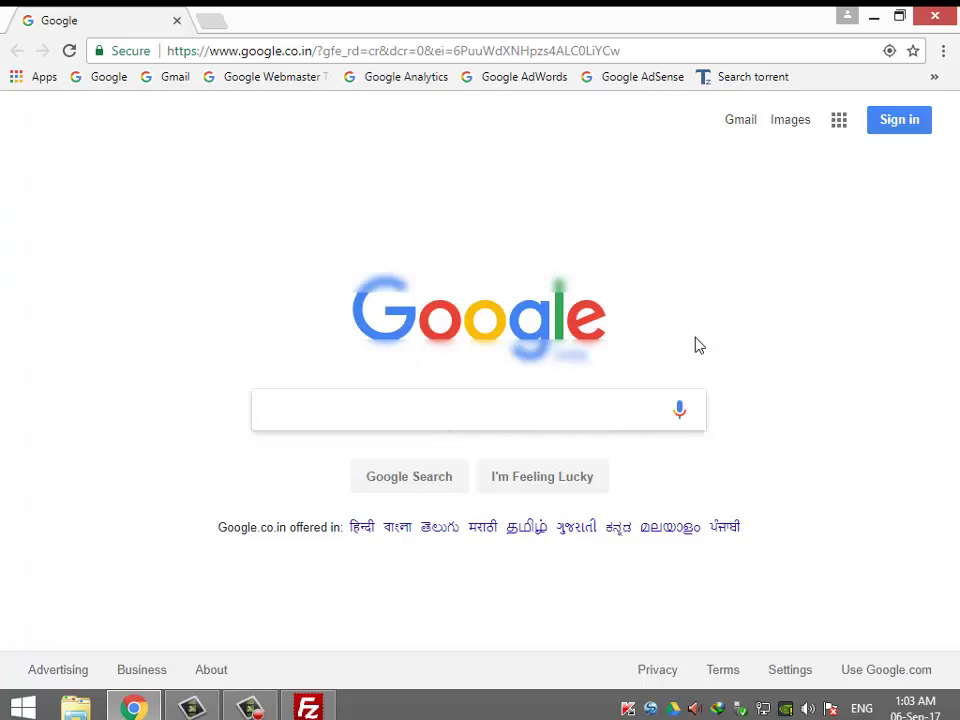
Show the subfolders of the remote mmtstimetable.com folder in FileZilla, then switch back to Chrome.
click(873, 20)
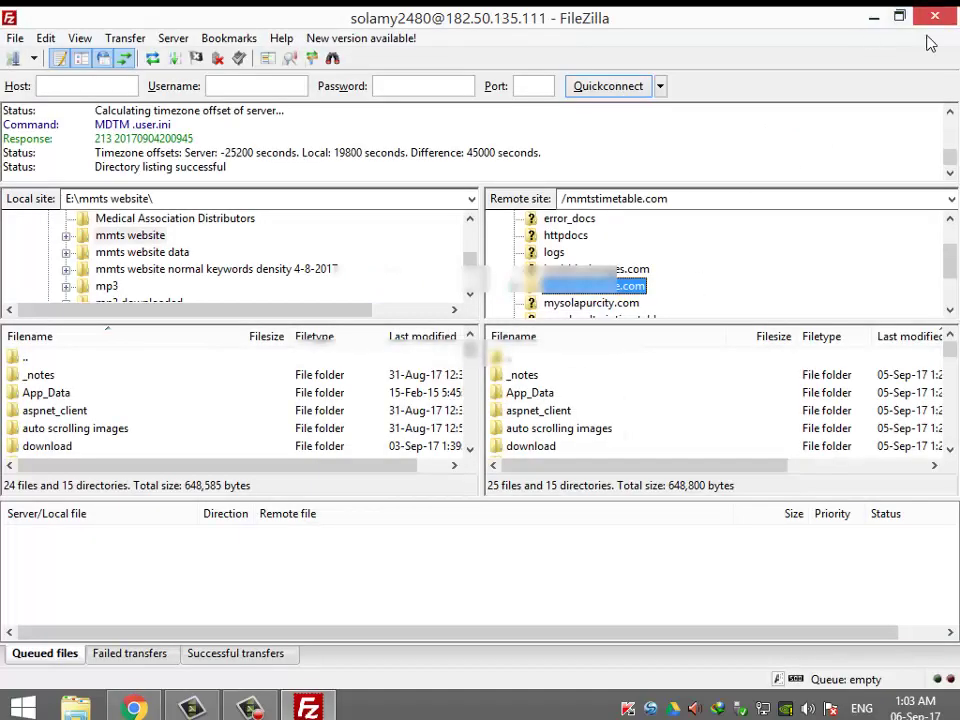
click(514, 287)
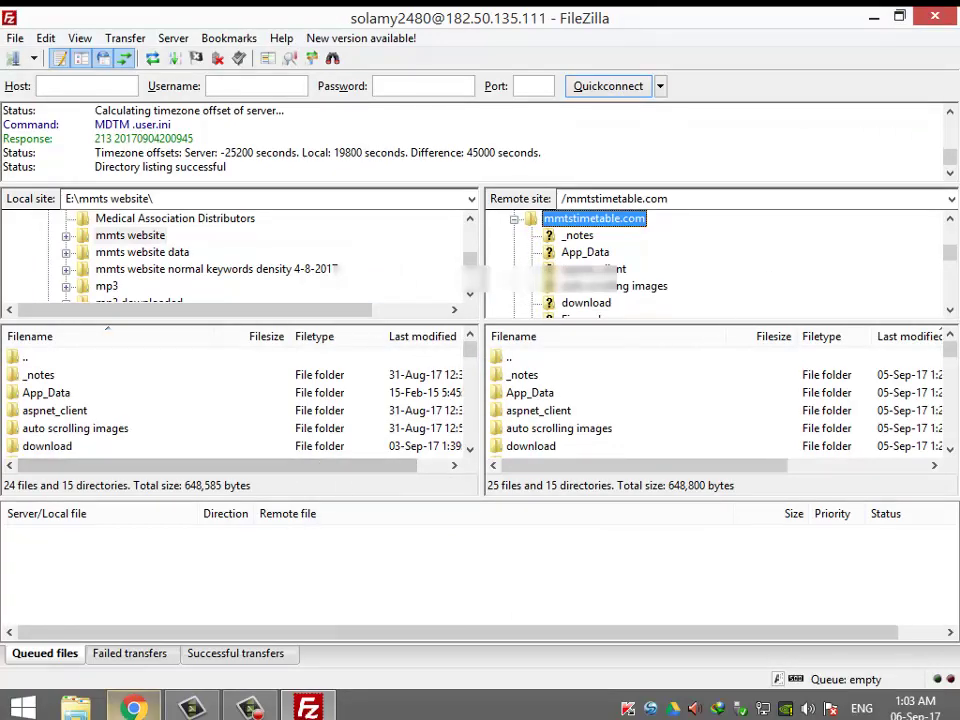
click(133, 708)
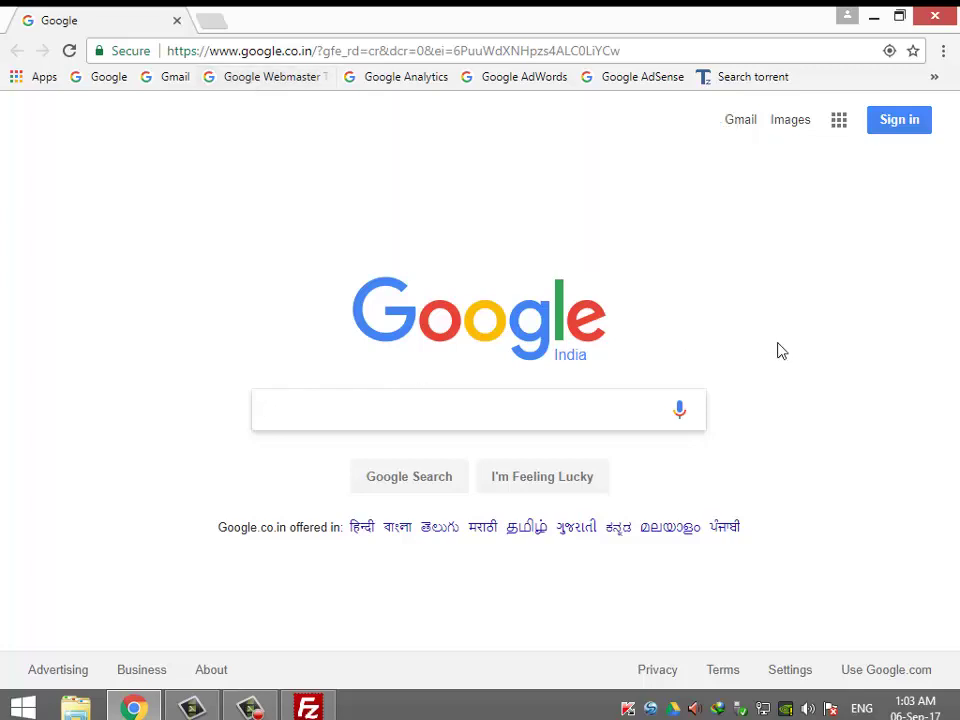
Search Google for 'google webmaster' and open the Google Search Console result.
text(google)
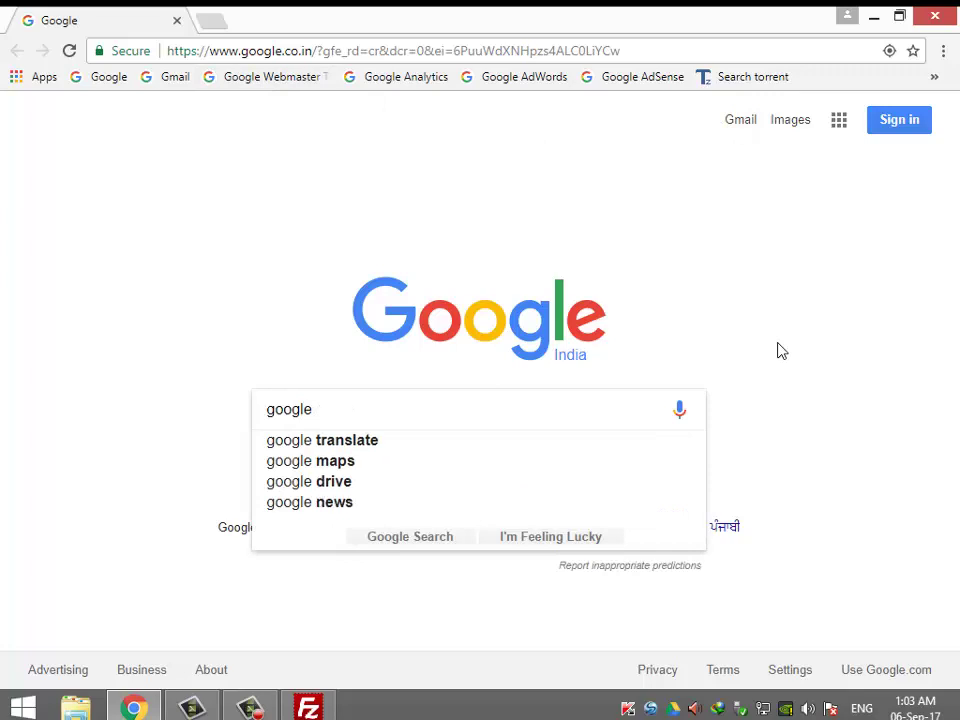
text( webmaster ;)
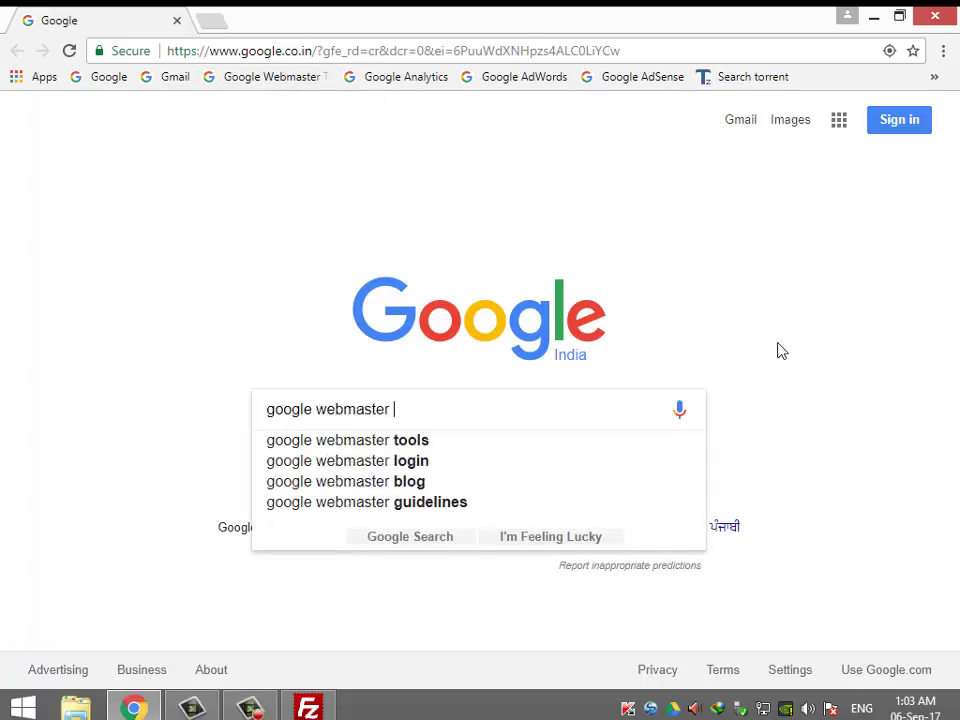
key(Return)
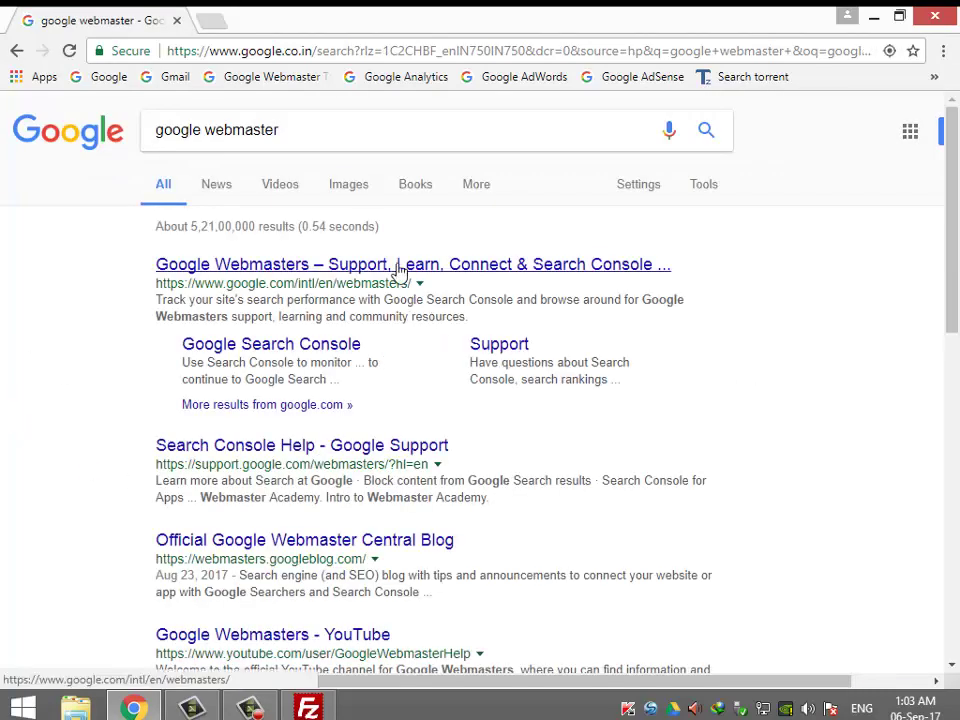
click(316, 355)
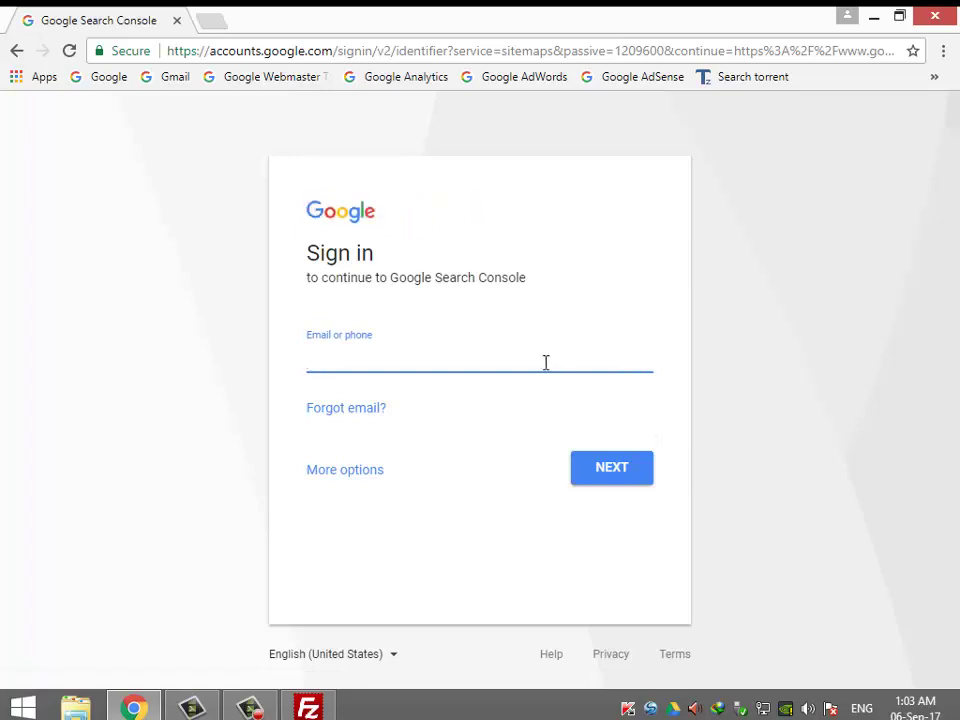
Sign in to Search Console with the account e-mail and password.
text(access.comp)
key(Return)
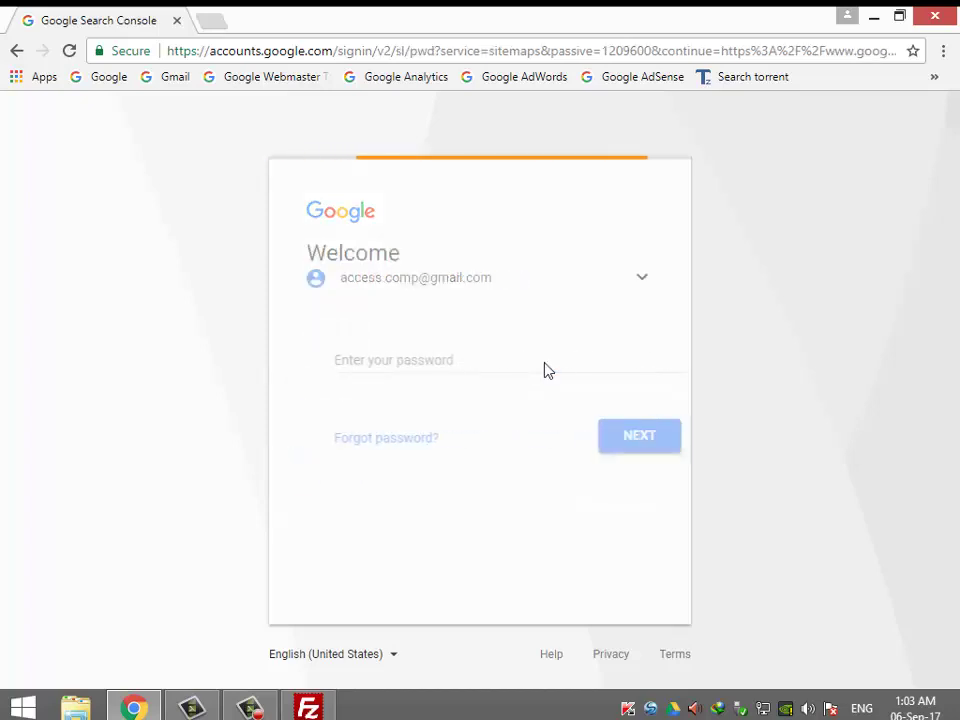
text(••••••)
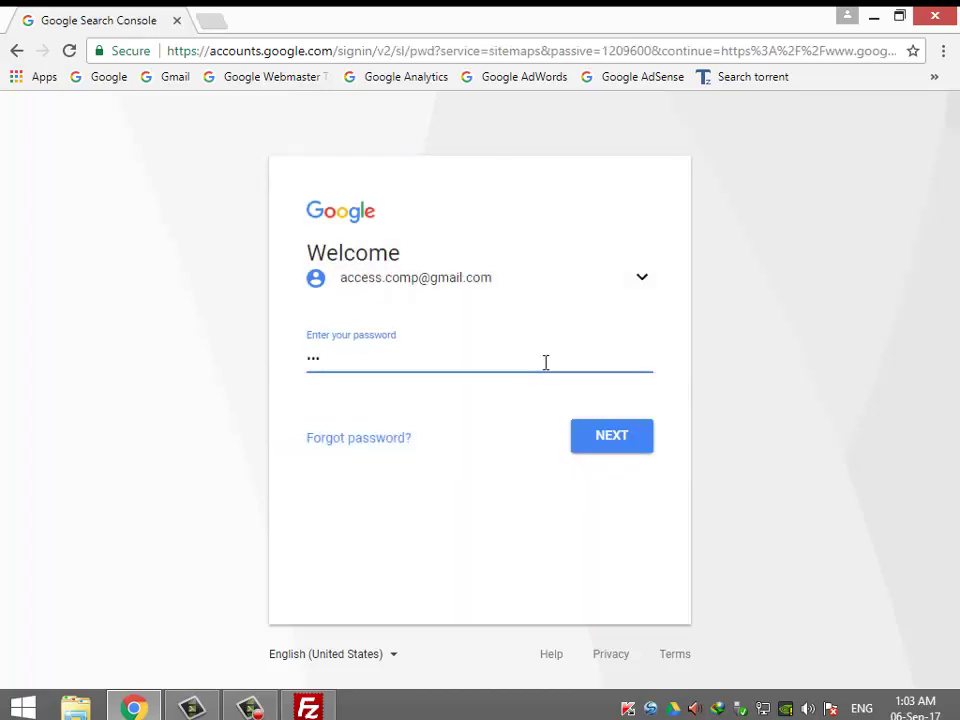
text(•••••••••)
key(Return)
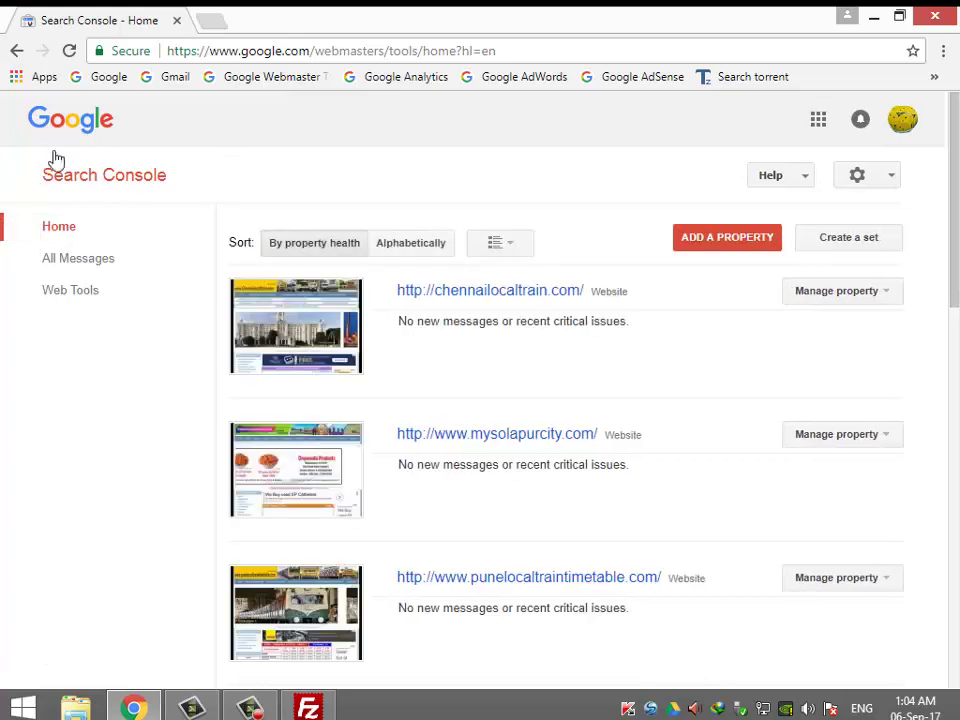
click(48, 232)
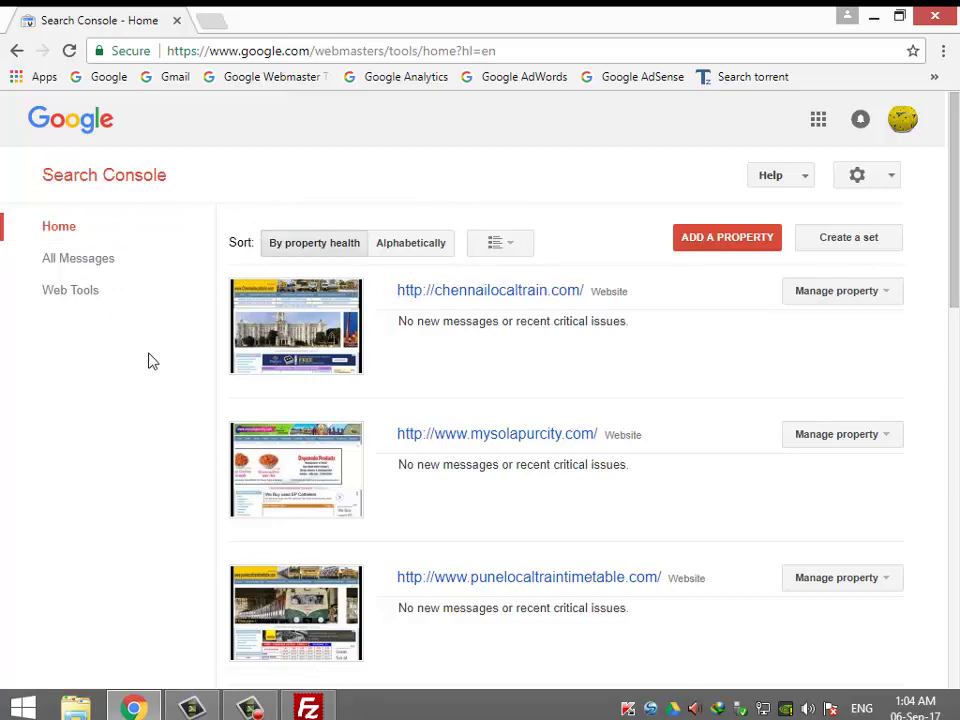
scroll(523, 309, down, 3)
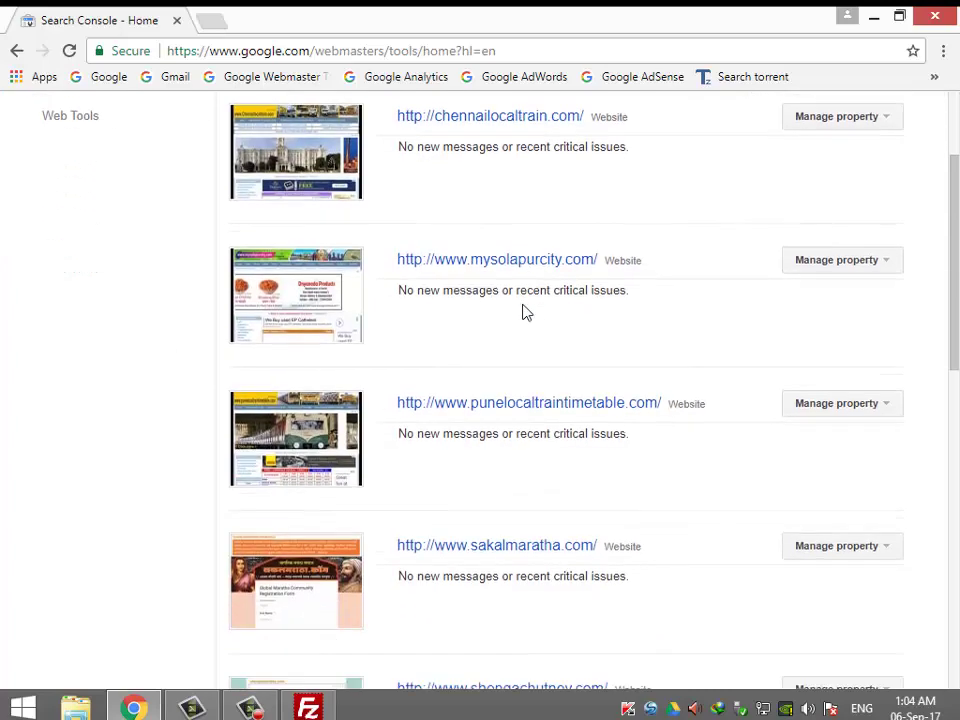
scroll(523, 313, down, 2)
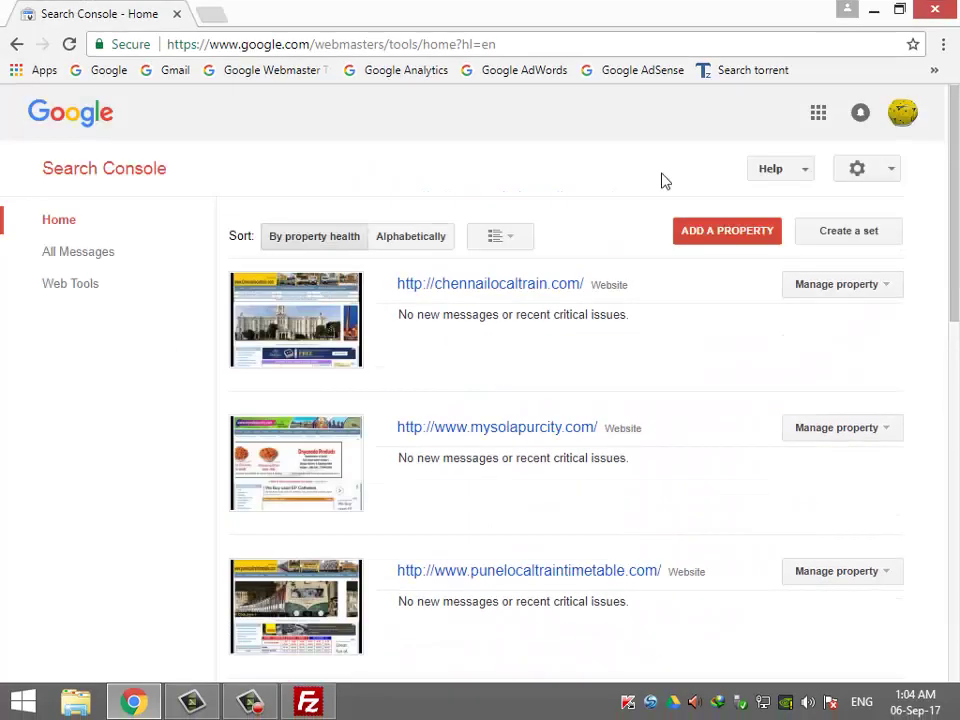
click(712, 238)
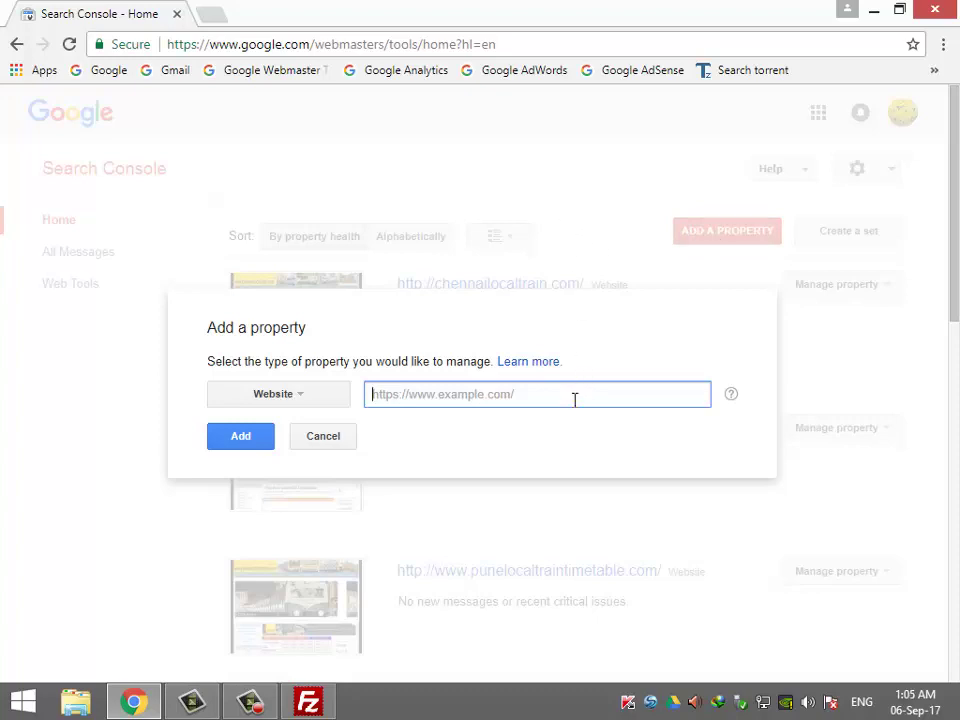
text(h)
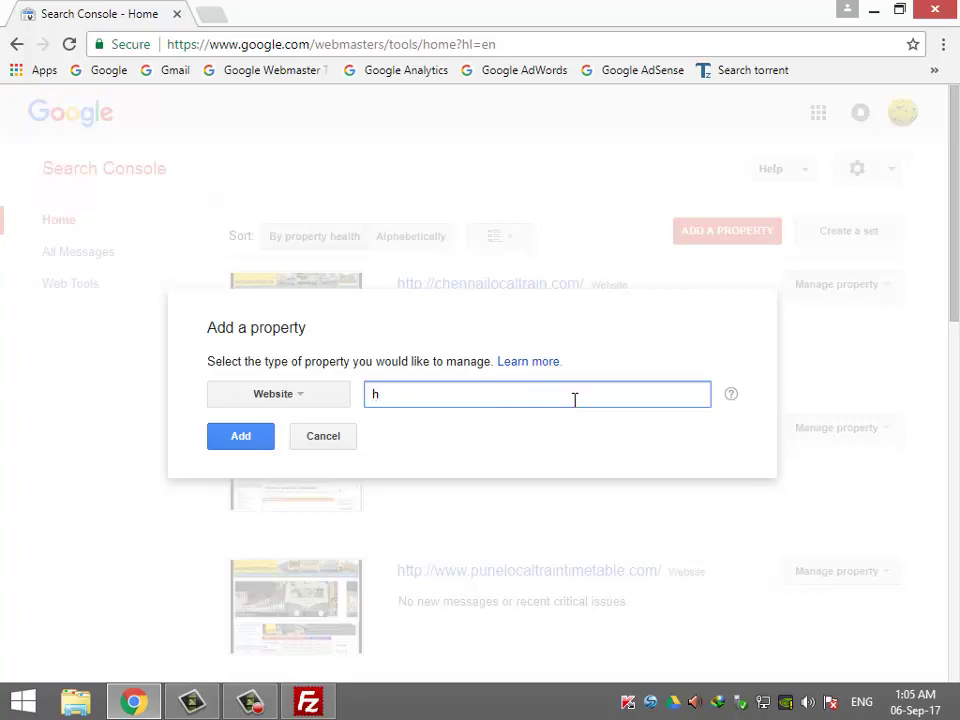
text(ttp://www.mmt)
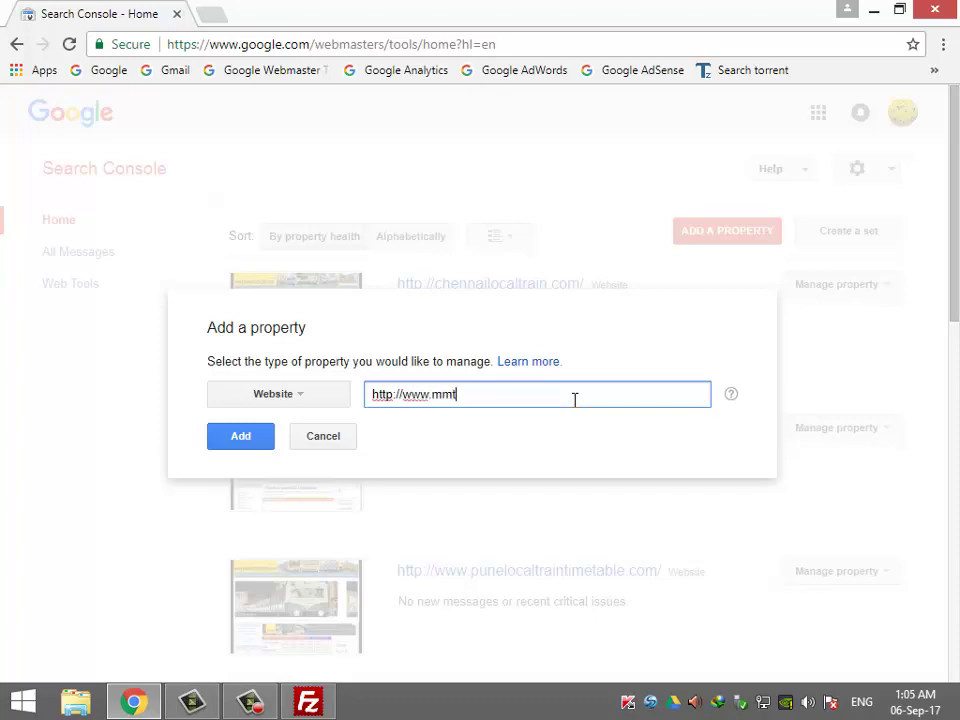
text(stimetable.com)
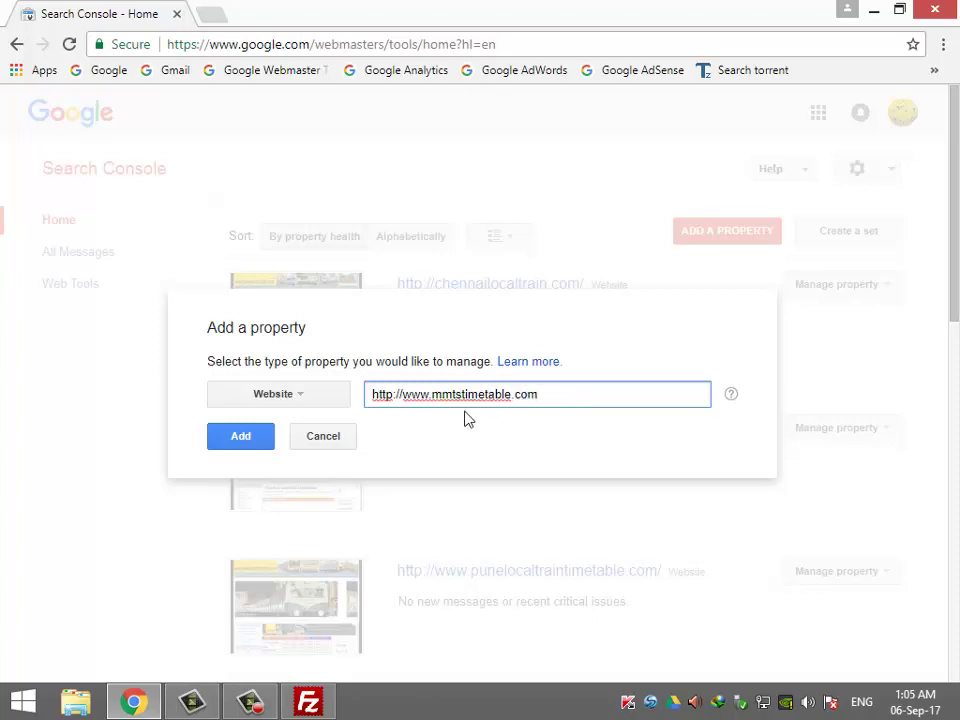
click(255, 448)
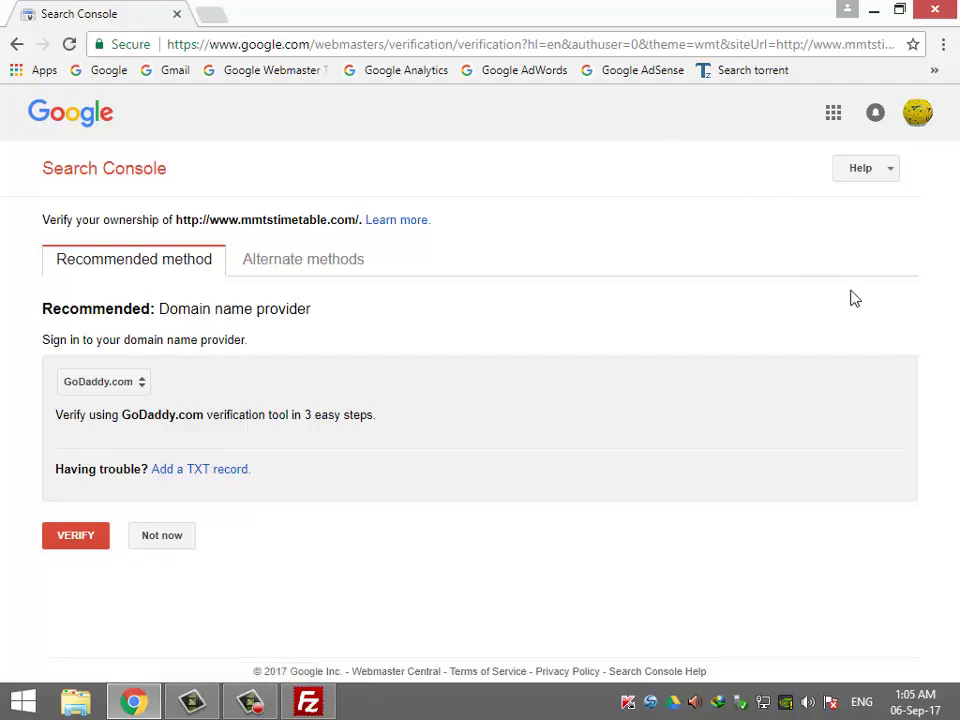
Move from the recommended method to the Alternate methods tab on the verification page.
click(75, 272)
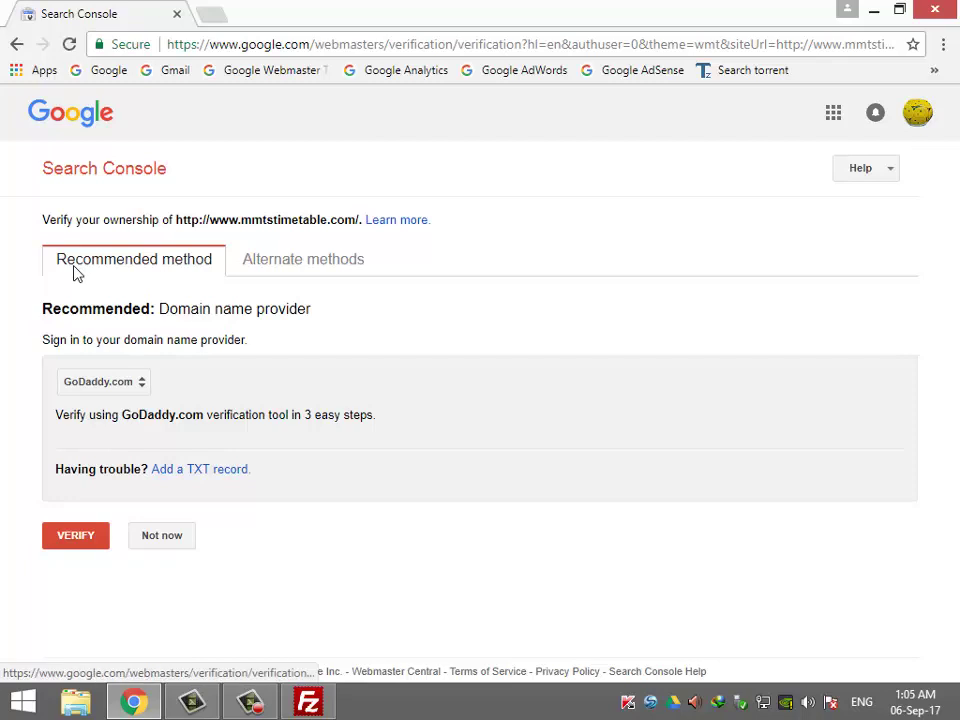
click(388, 272)
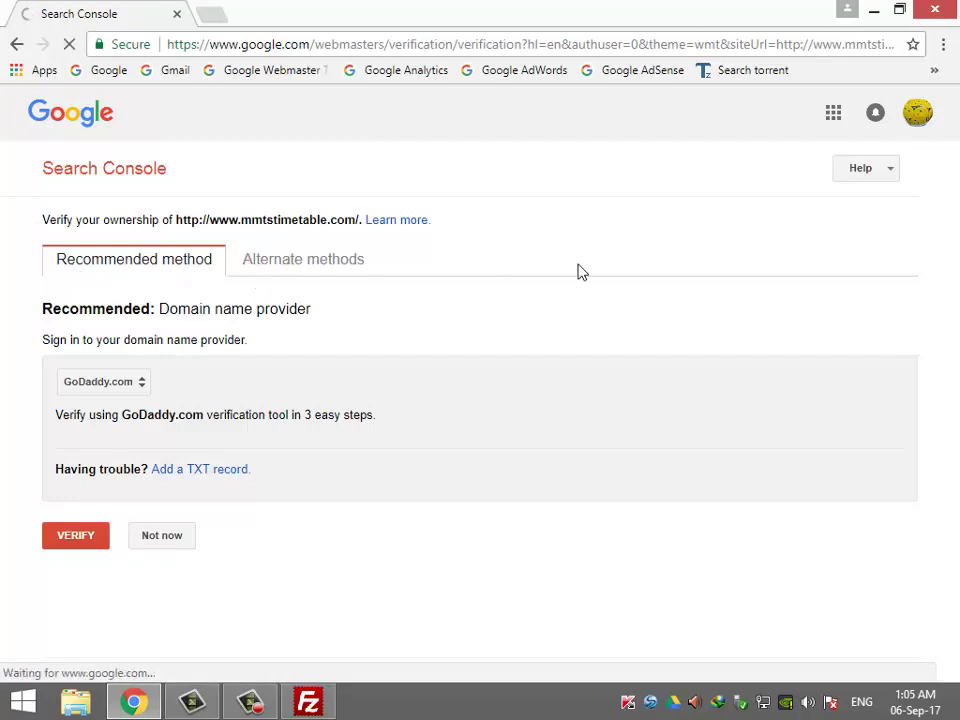
click(175, 270)
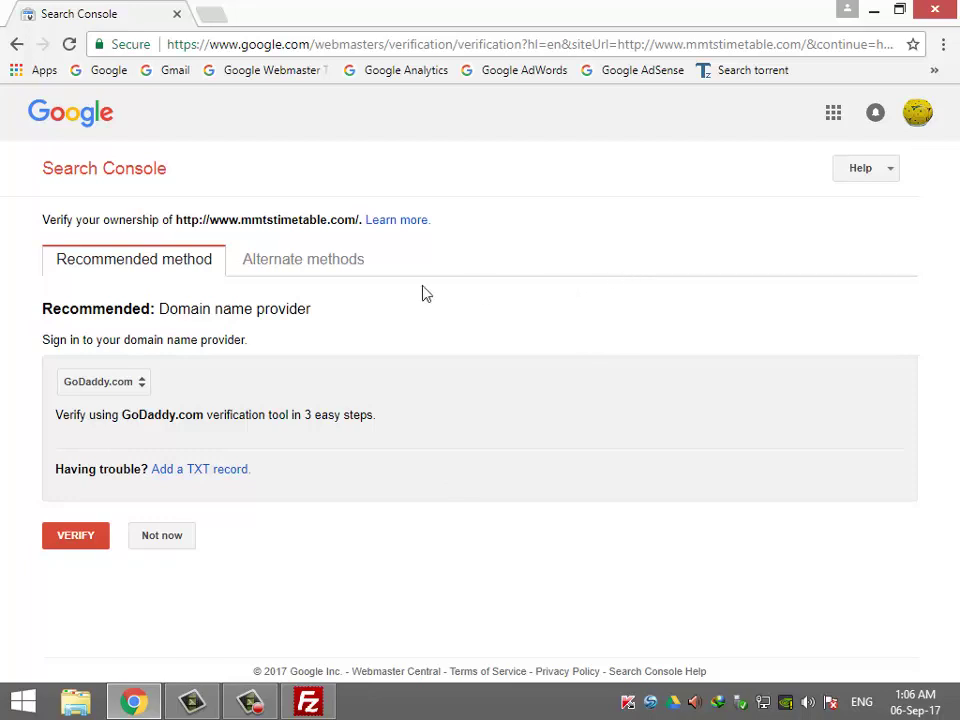
click(325, 262)
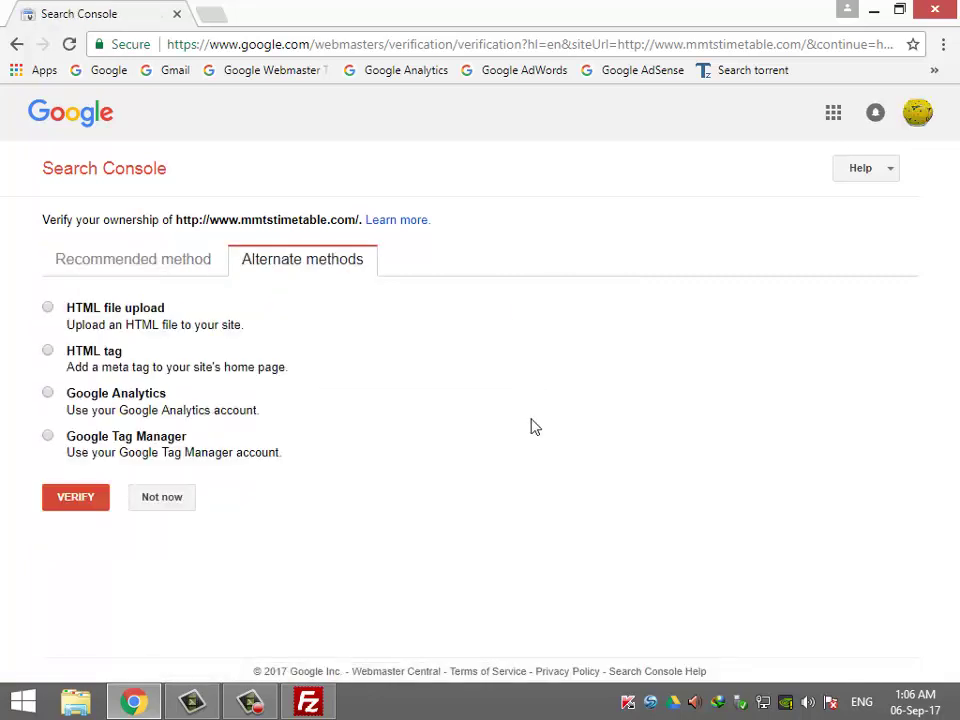
Preview the HTML tag, Google Analytics and Google Tag Manager options, then settle on HTML file upload.
click(47, 309)
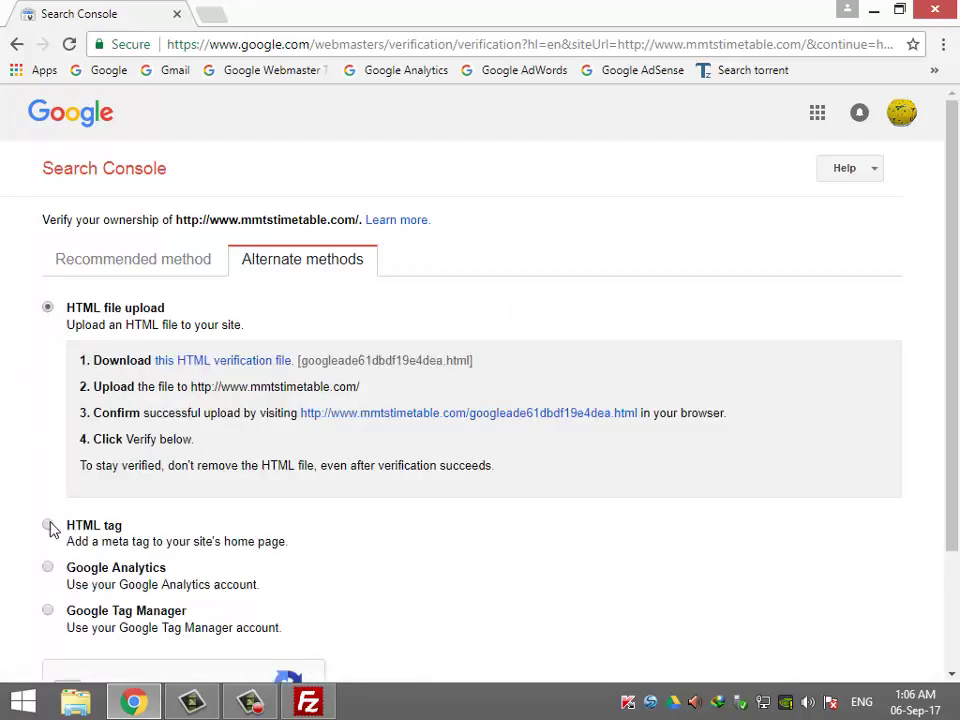
click(48, 525)
scroll(4, 461, down, 1)
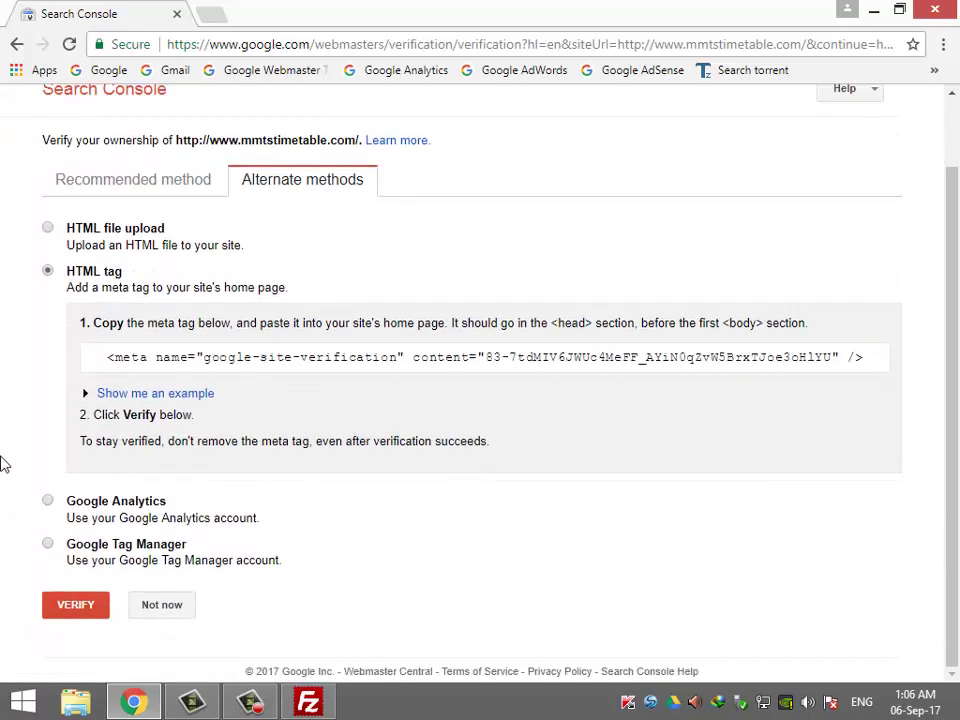
click(47, 501)
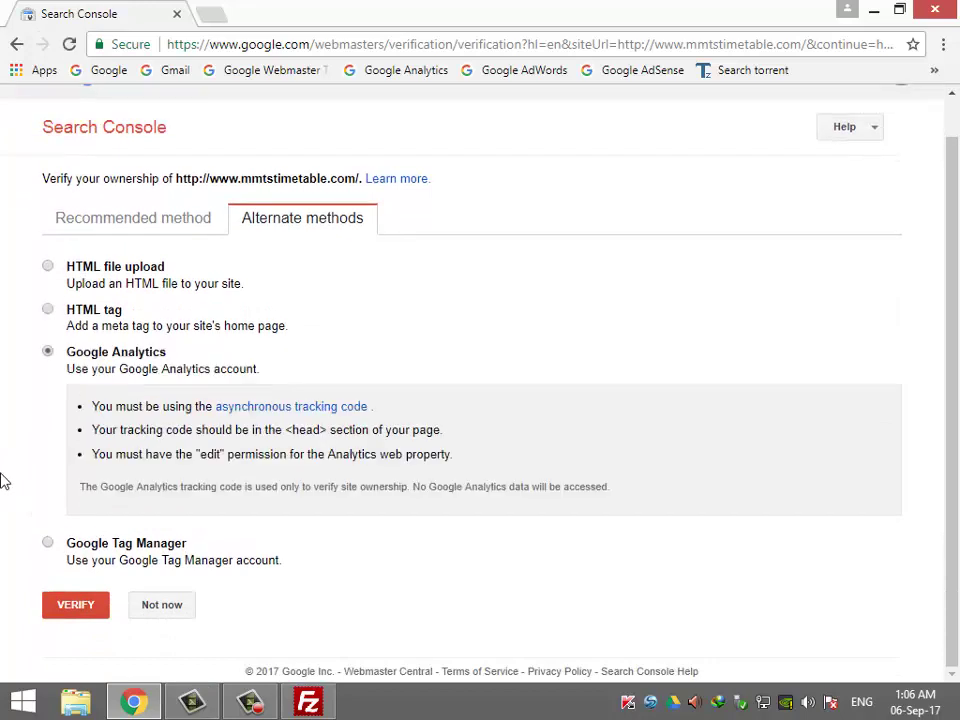
click(48, 543)
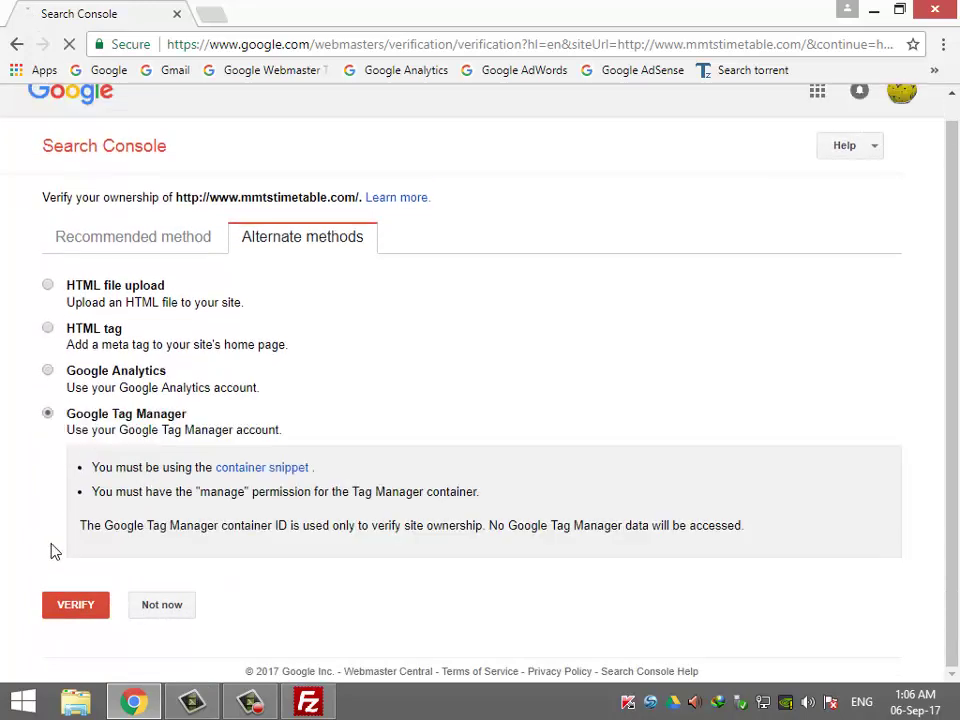
scroll(3, 495, up, 1)
click(47, 306)
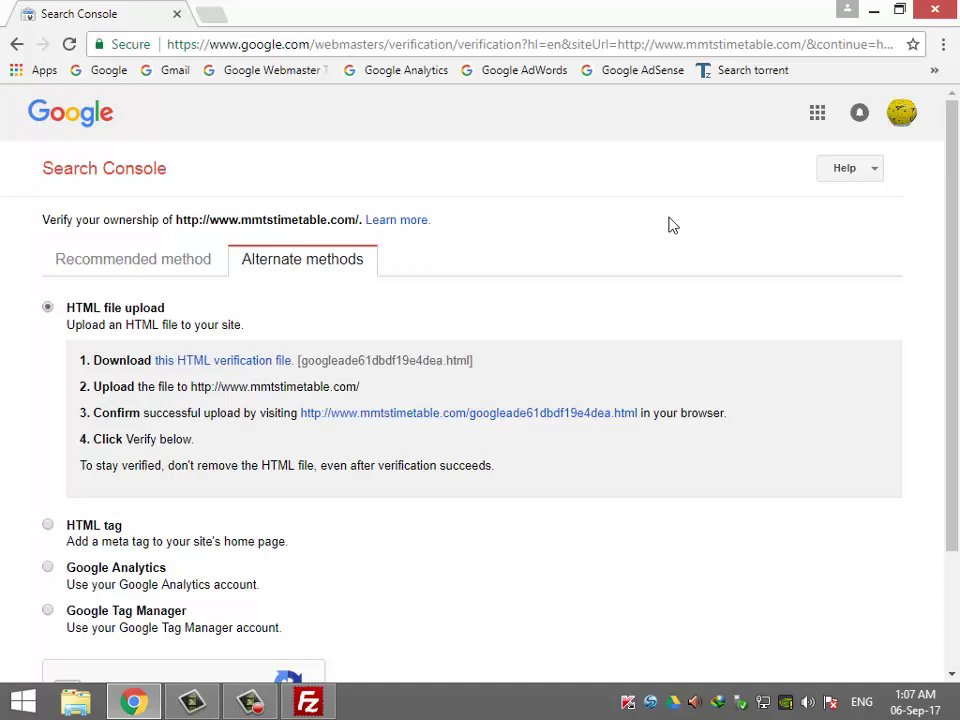
Save googleade61dbdf19e4dea.html to the Desktop, deleting the older copy and confirming the replacement.
click(187, 371)
click(243, 372)
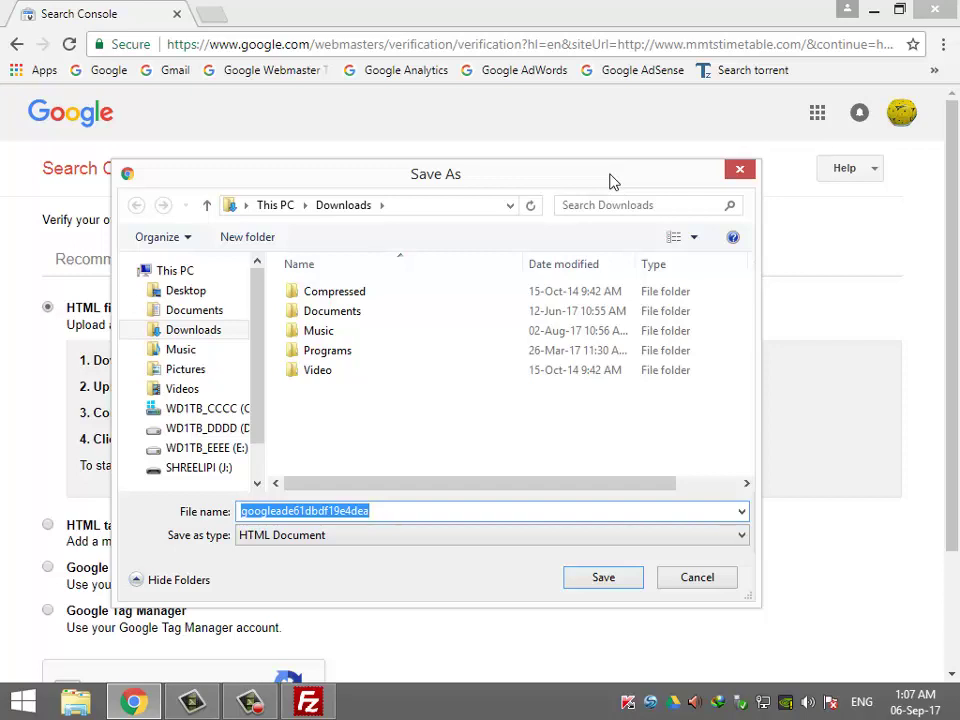
click(186, 295)
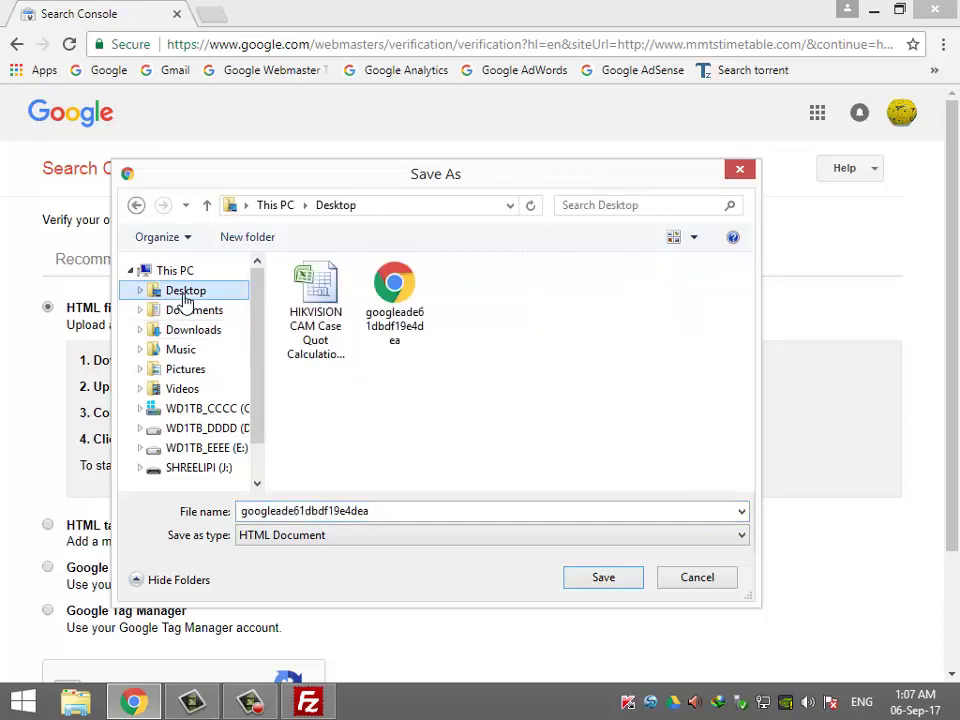
double_click(408, 513)
click(420, 328)
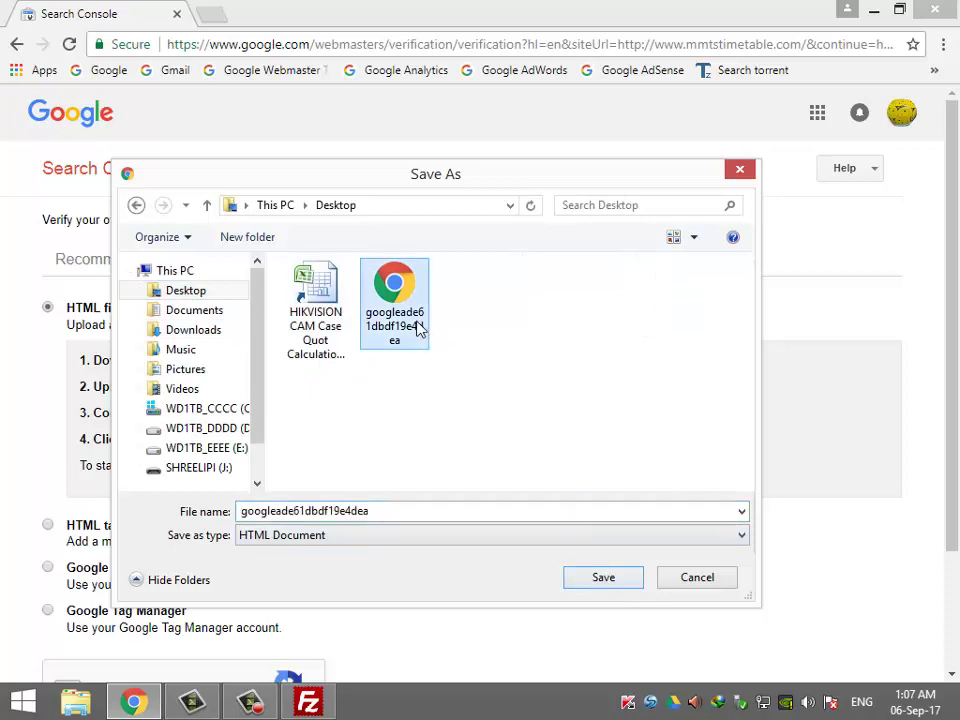
right_click(420, 328)
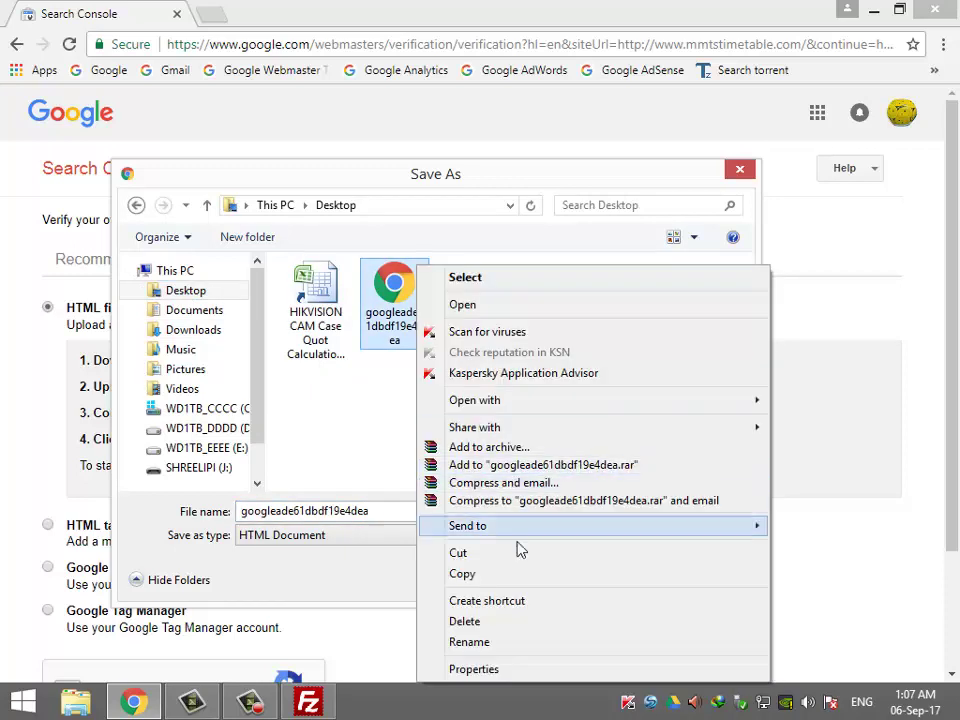
click(504, 625)
double_click(441, 512)
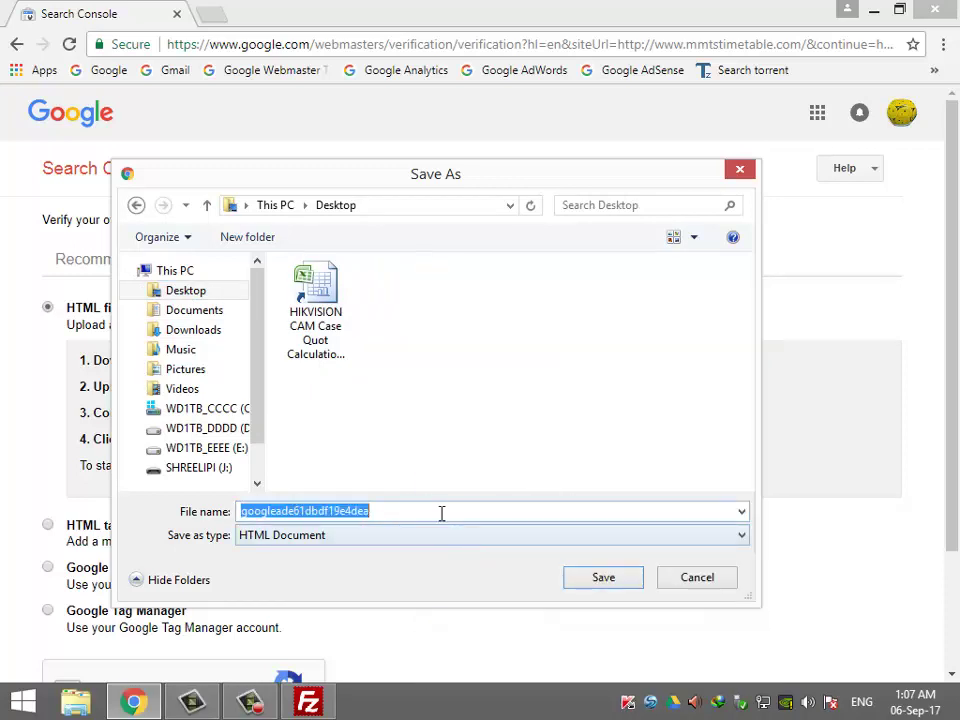
click(583, 580)
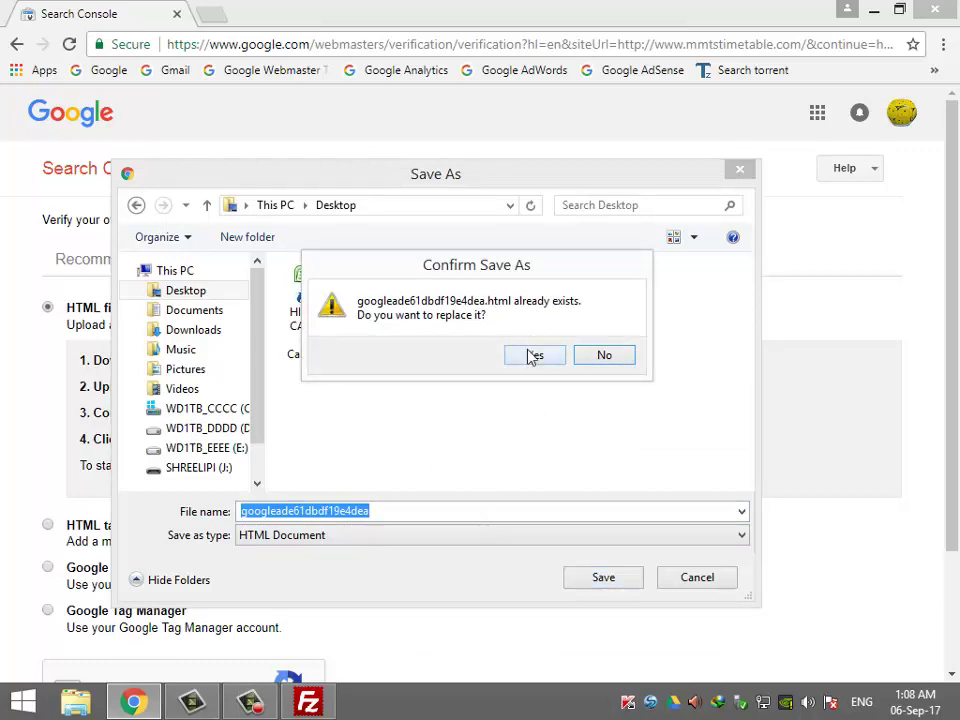
click(534, 355)
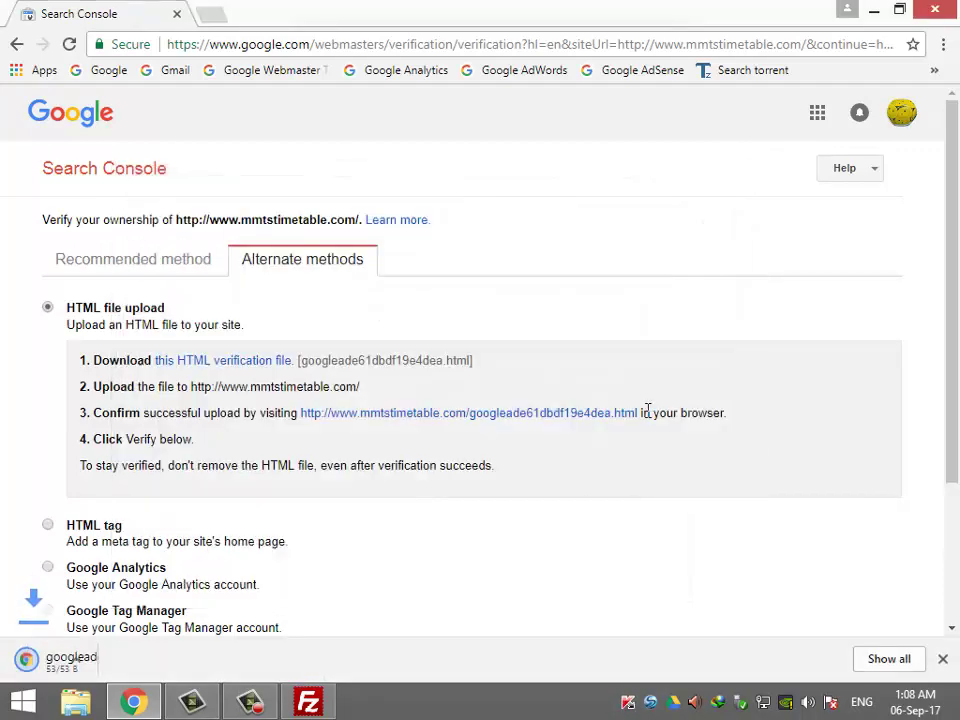
click(874, 14)
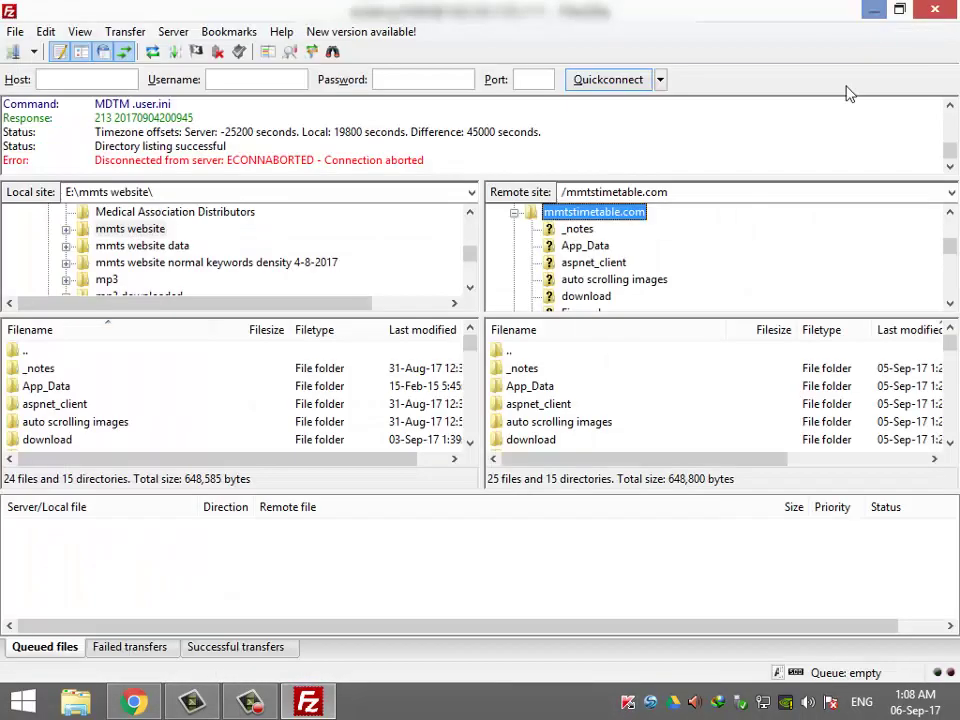
click(874, 11)
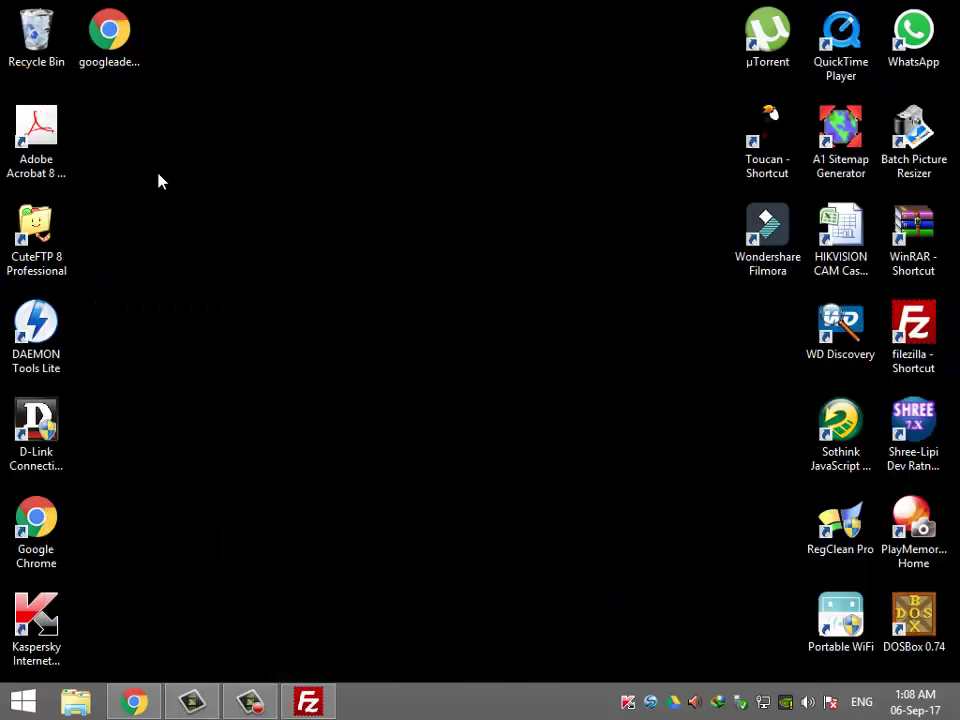
click(108, 64)
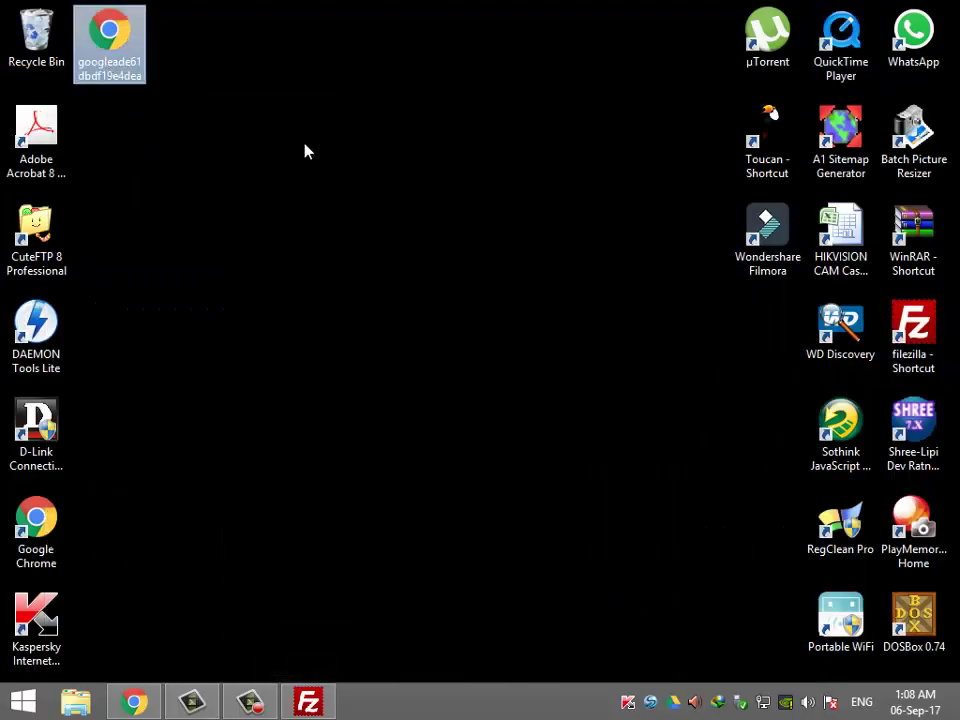
click(133, 701)
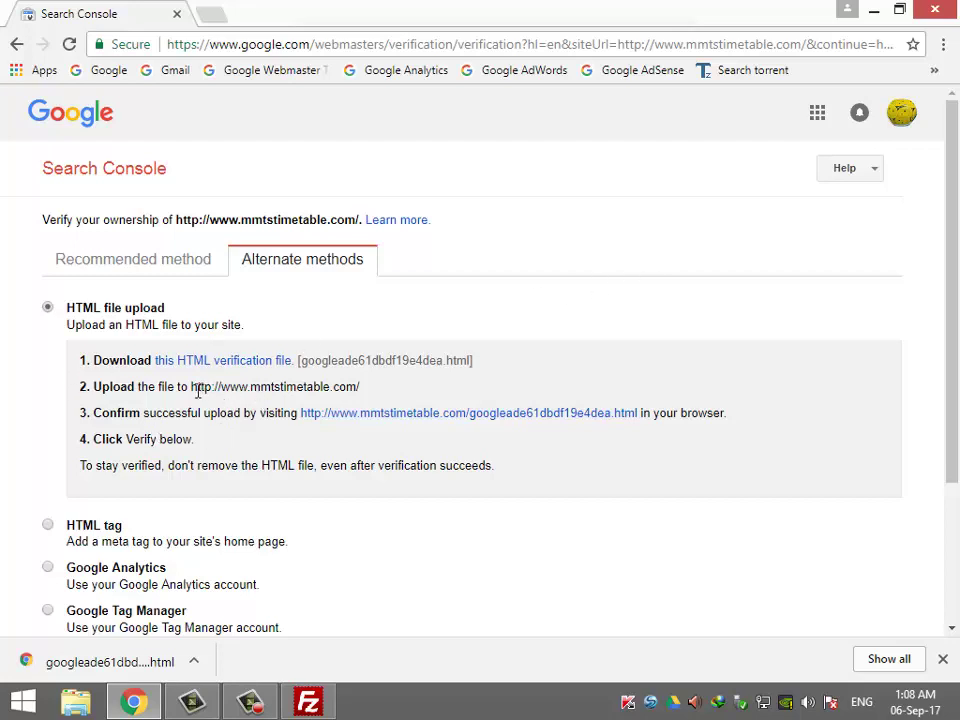
Check the upload step's site address, then minimize Chrome and restore FileZilla from the taskbar.
drag(190, 390, 364, 396)
click(542, 311)
click(872, 14)
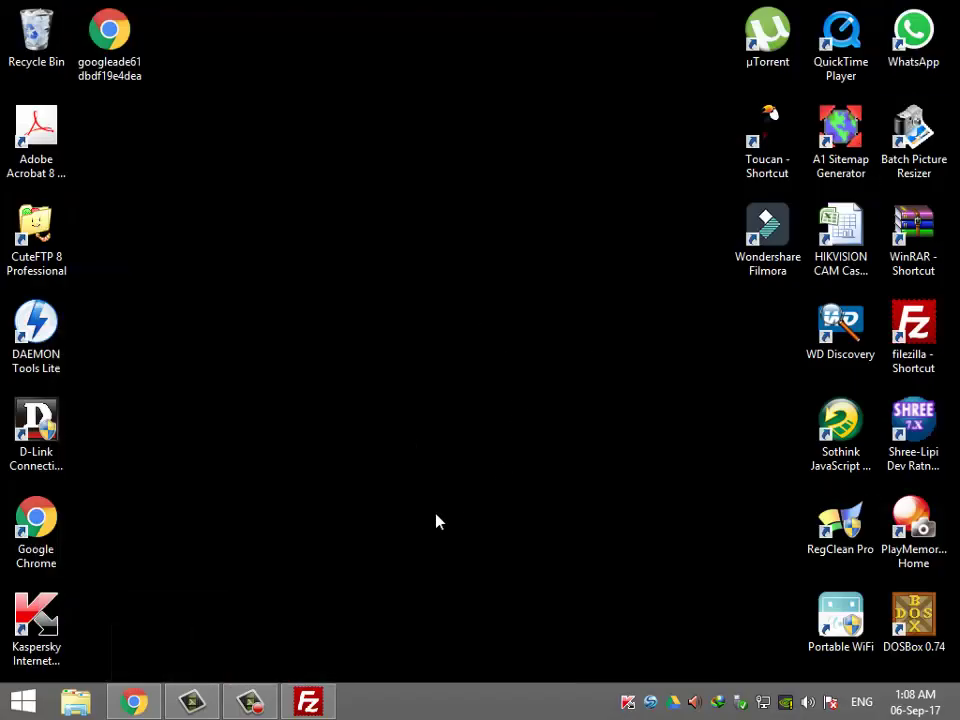
click(318, 704)
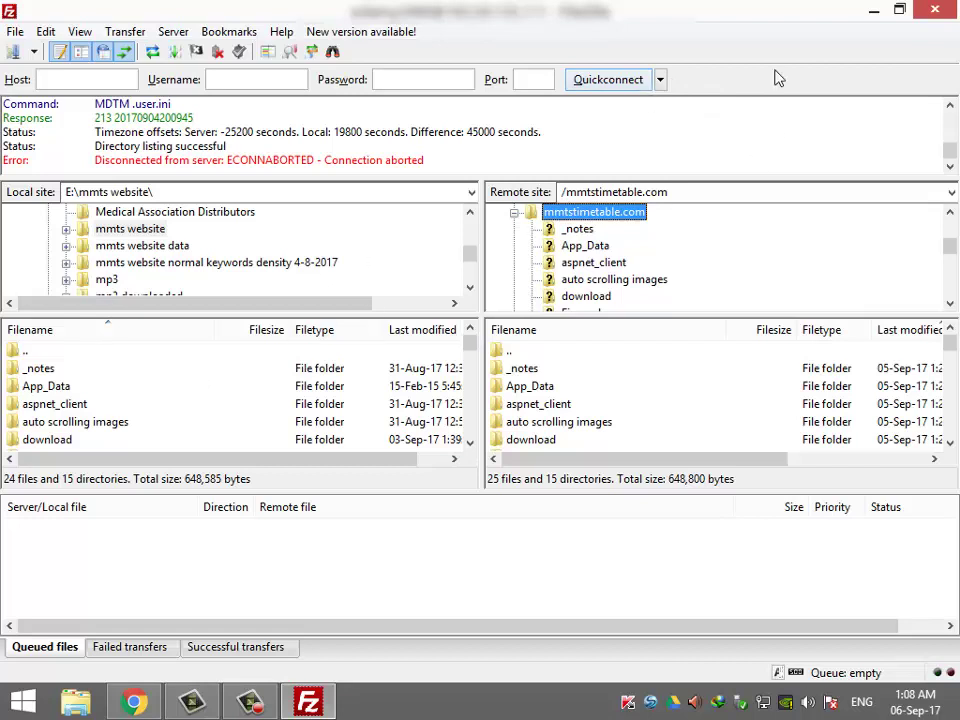
Reconnect to the saved server entry and open the remote /mmtstimetable.com folder.
click(661, 81)
click(683, 163)
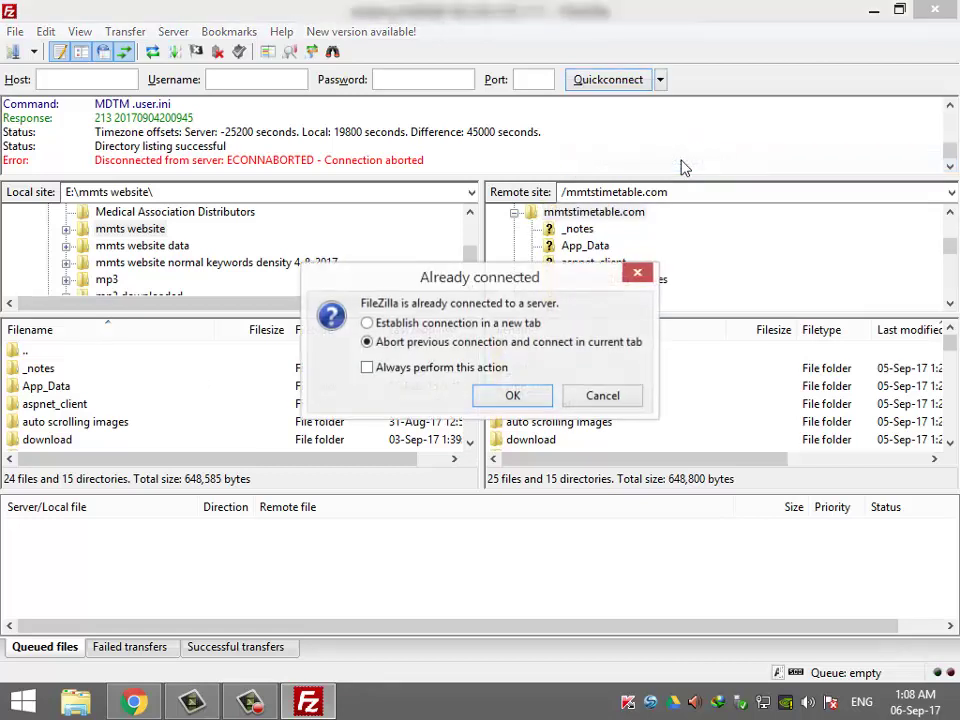
click(511, 397)
click(548, 260)
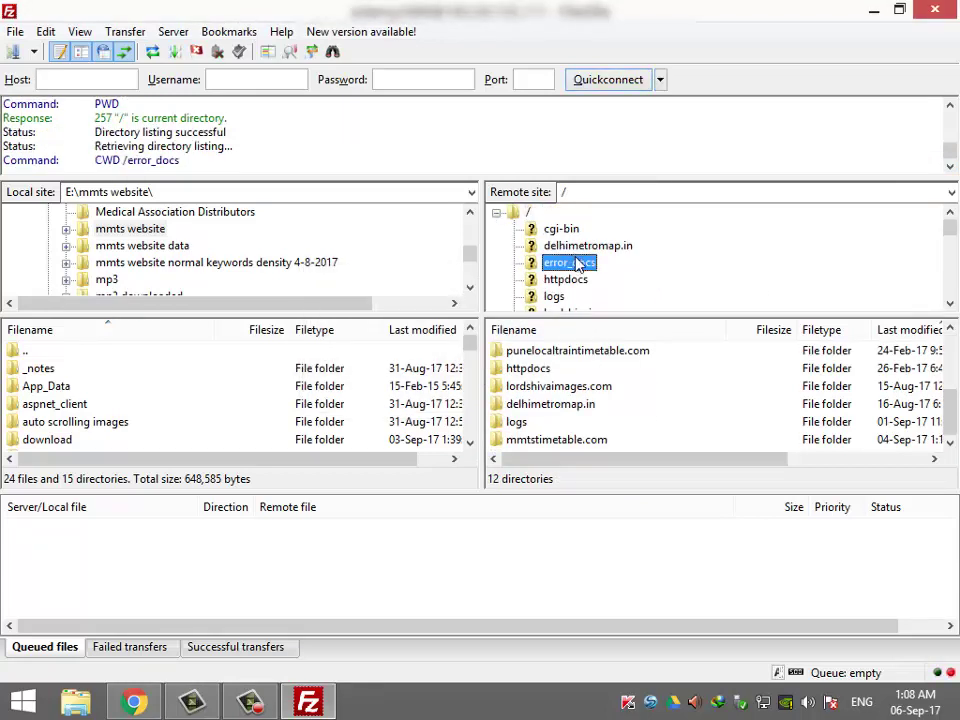
click(568, 283)
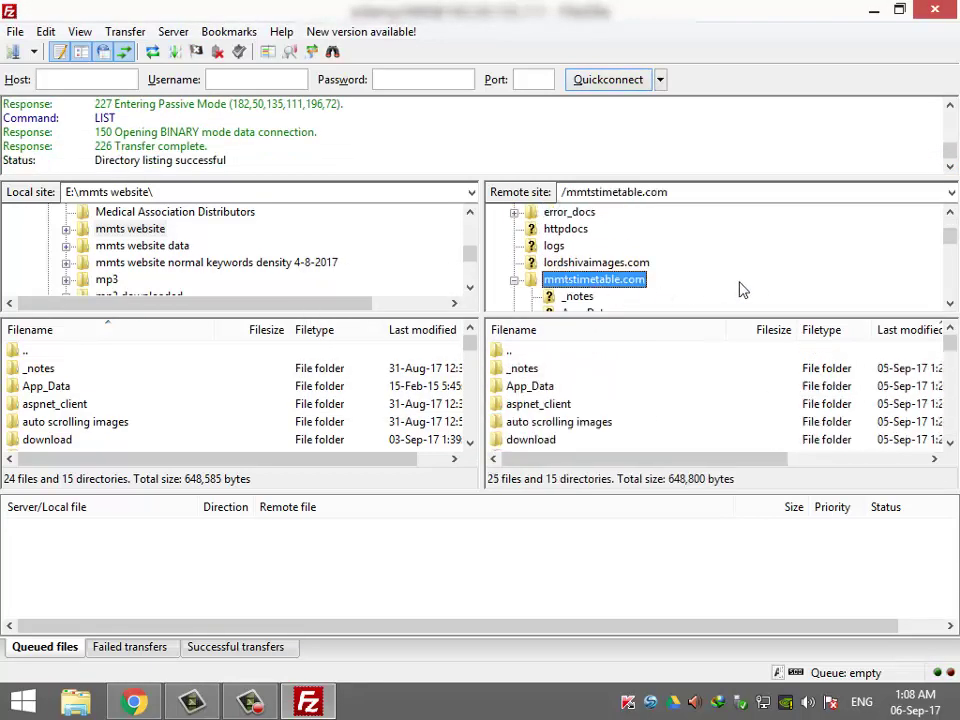
click(514, 280)
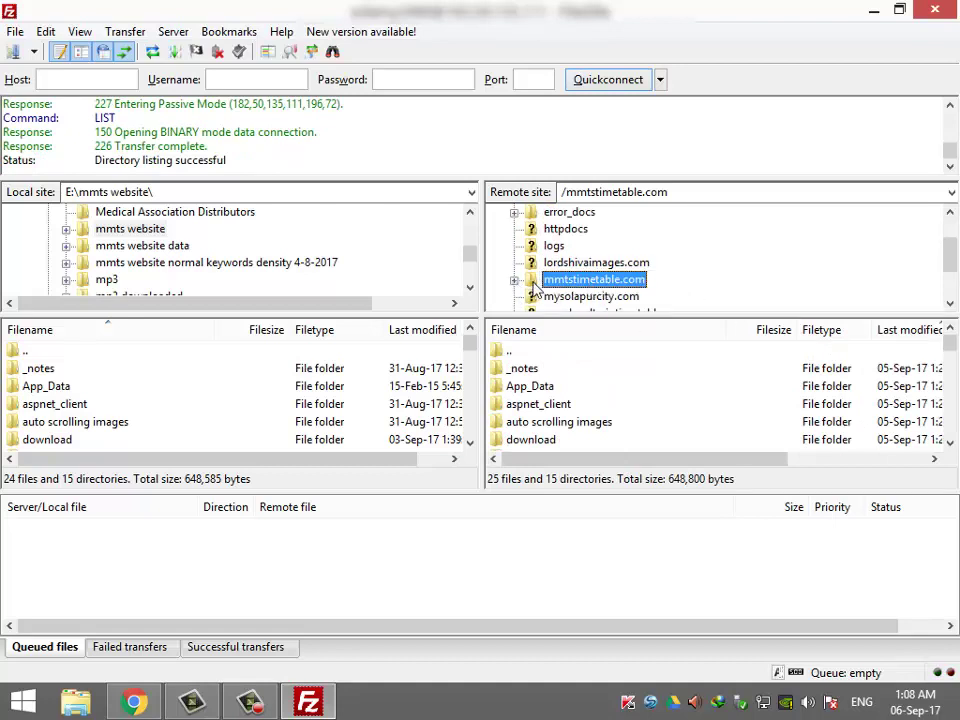
click(514, 281)
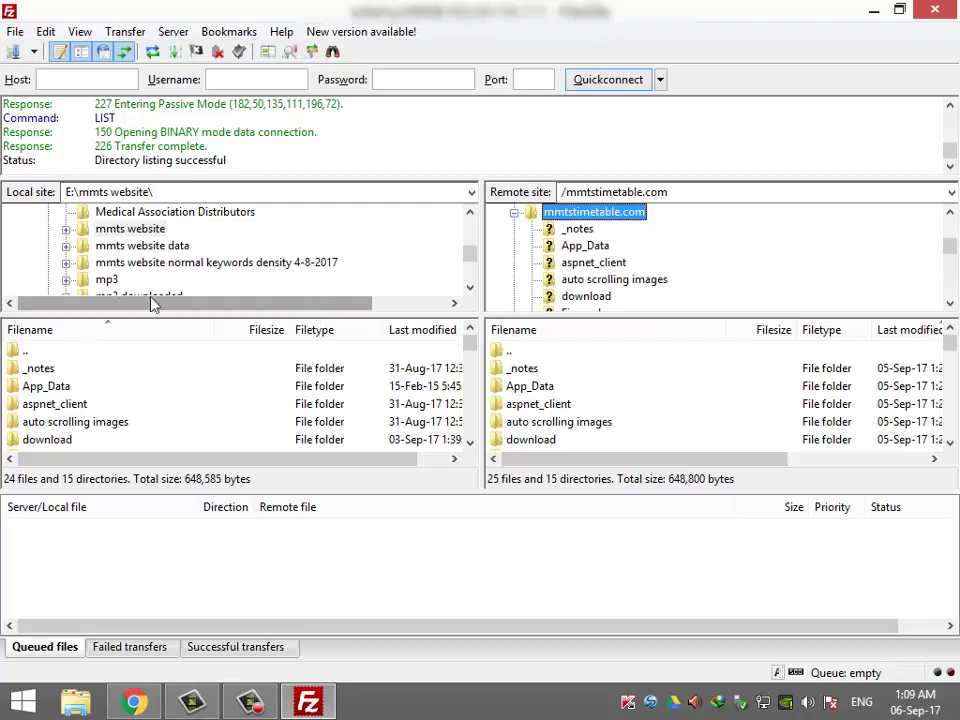
drag(475, 257, 478, 208)
Show the local Desktop sorted newest first and select googleade61dbdf19e4dea.html.
click(80, 211)
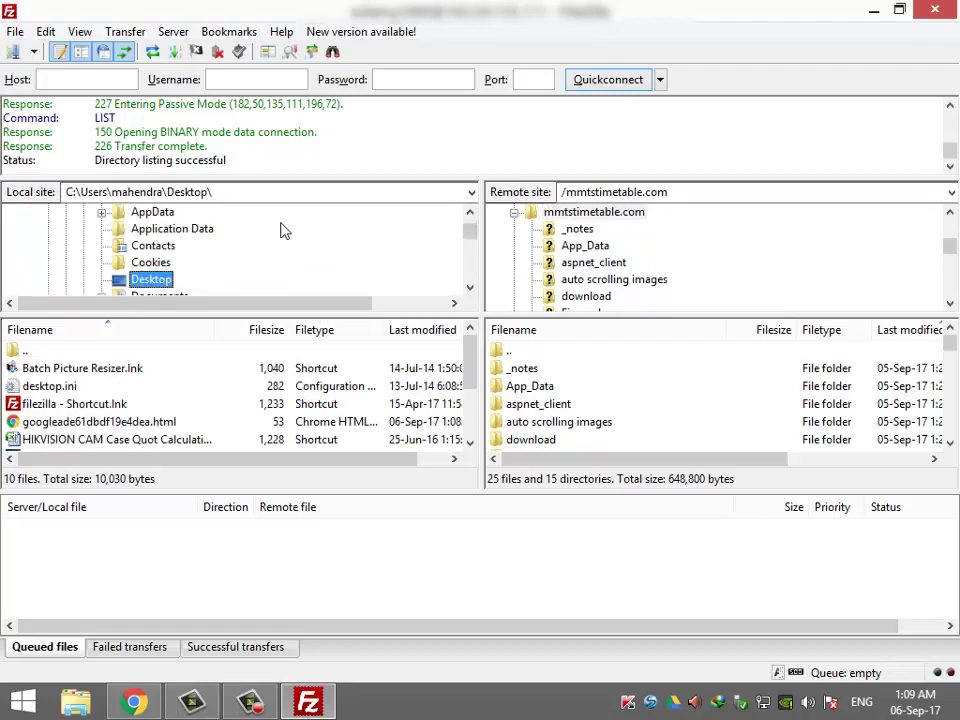
click(427, 334)
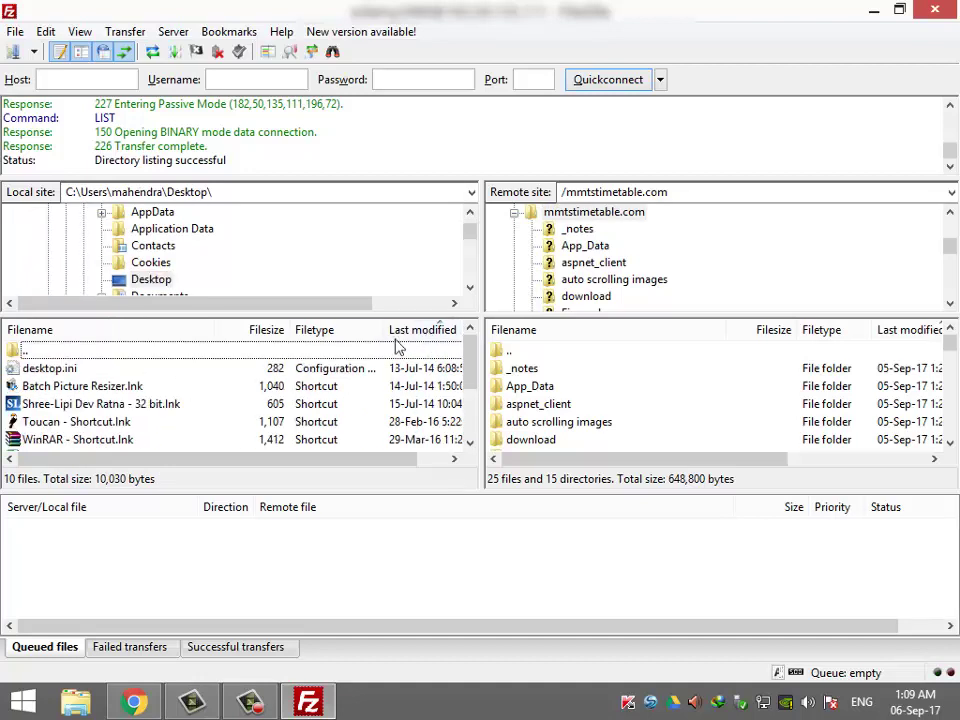
click(391, 337)
click(118, 372)
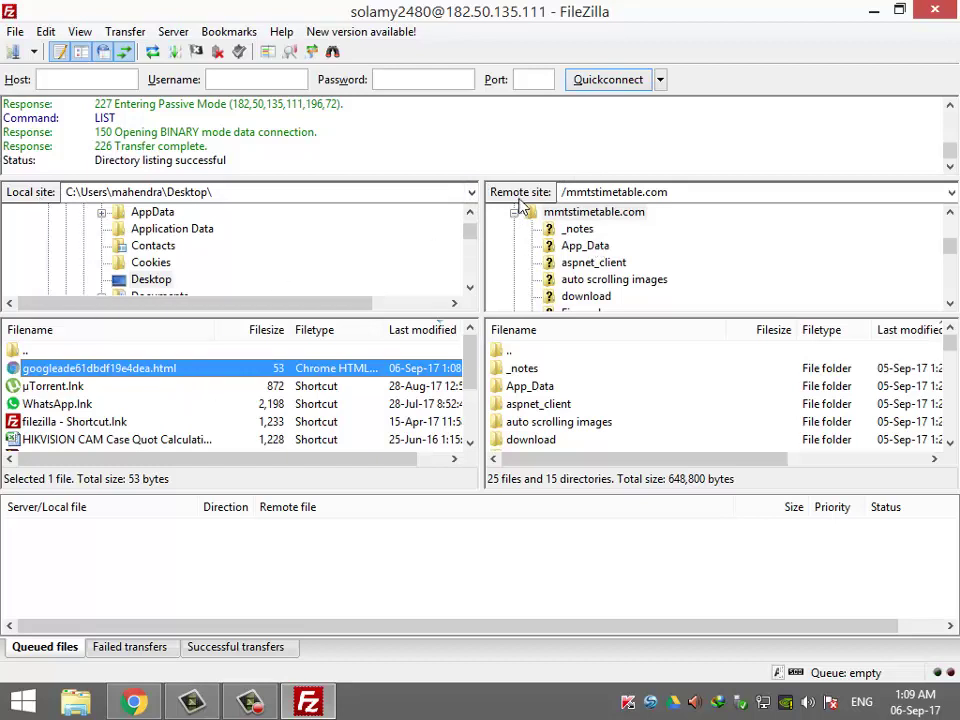
Upload googleade61dbdf19e4dea.html into the server's mmtstimetable.com folder and sort by newest to confirm it.
click(147, 376)
key(Down)
key(Down)
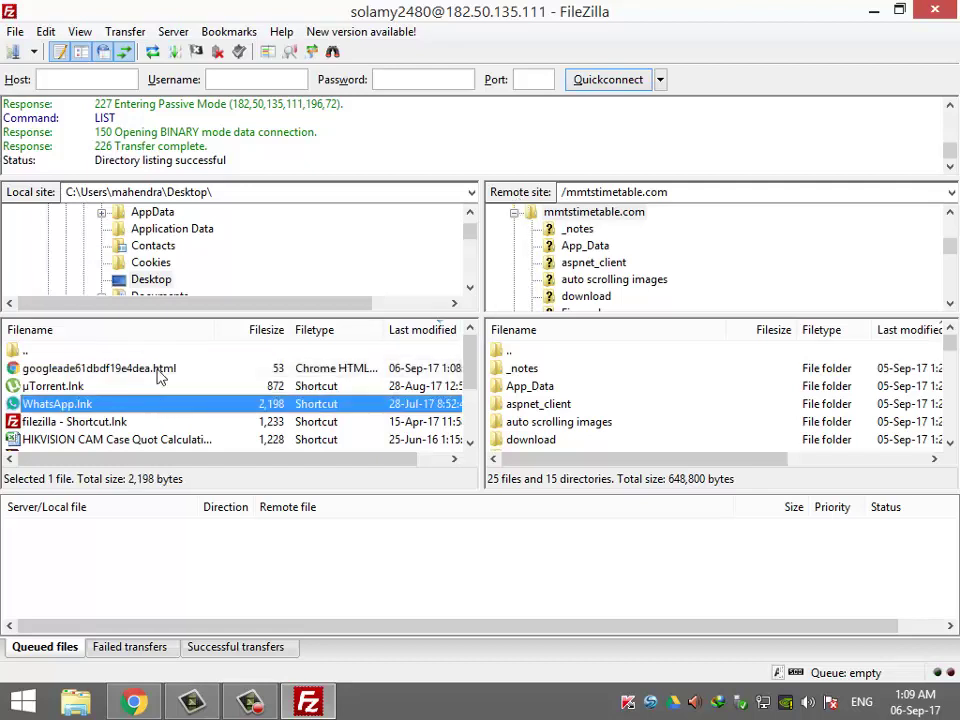
click(160, 372)
right_click(157, 372)
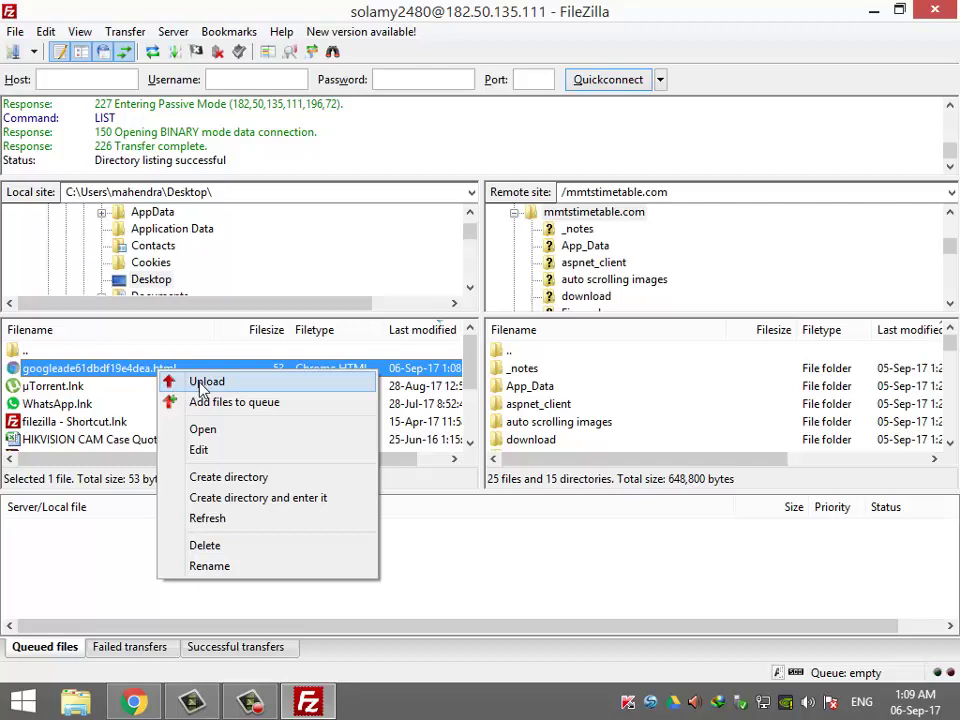
click(205, 382)
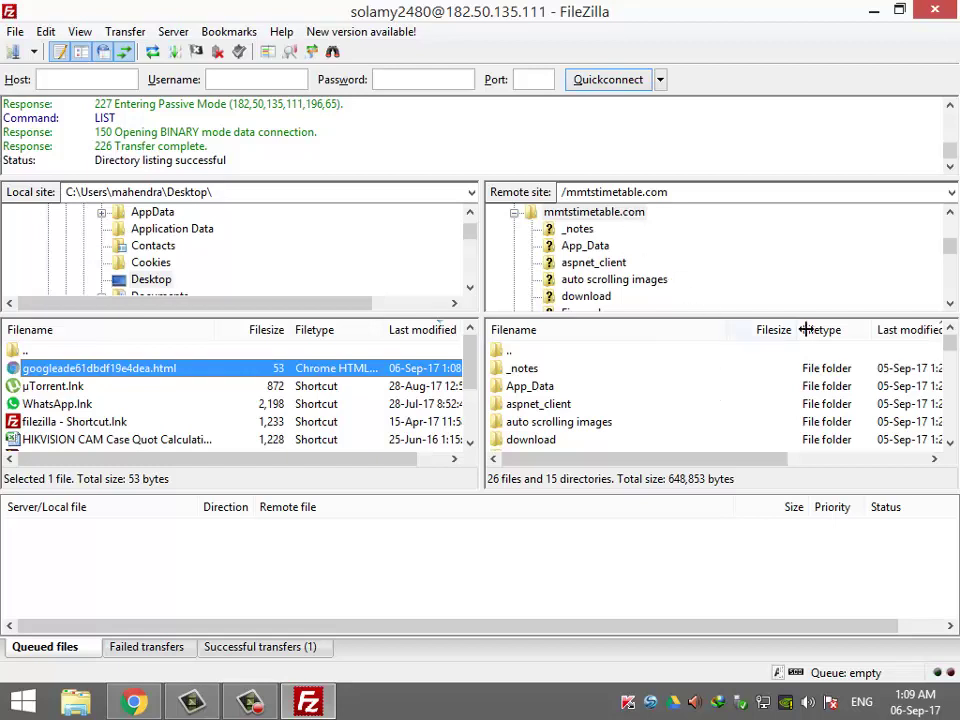
click(905, 338)
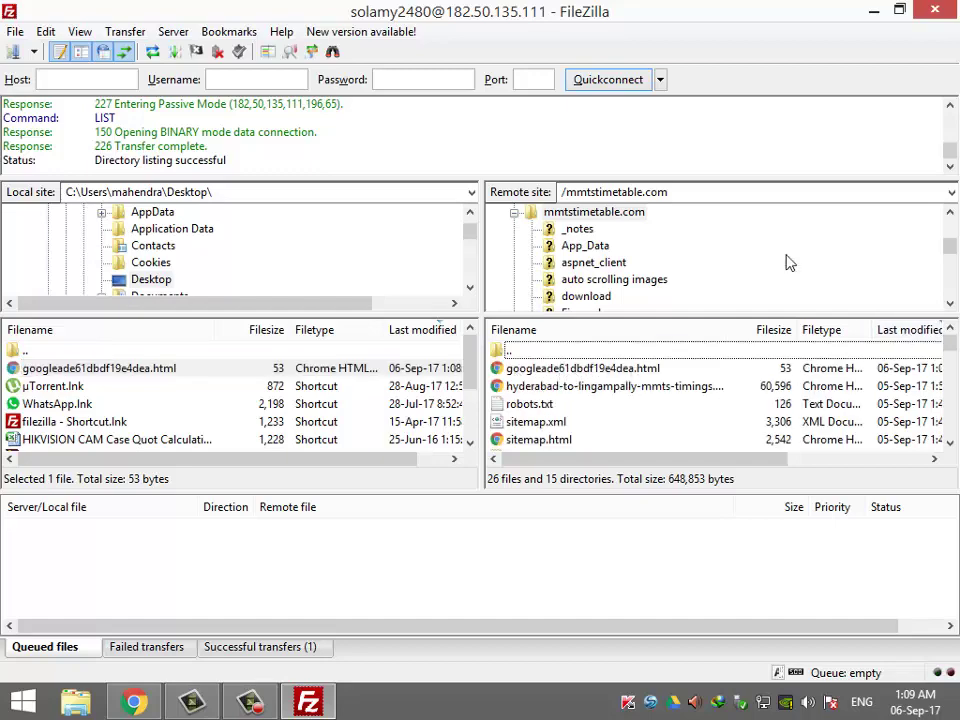
Disconnect from the server, close FileZilla and bring the Search Console page back.
click(874, 12)
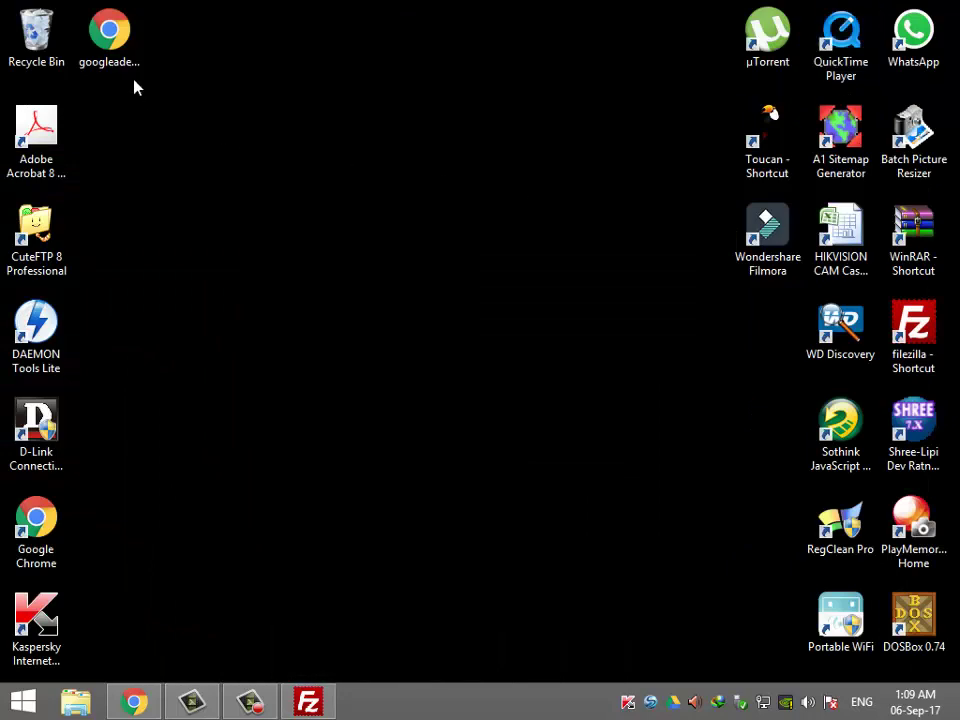
click(109, 40)
click(312, 704)
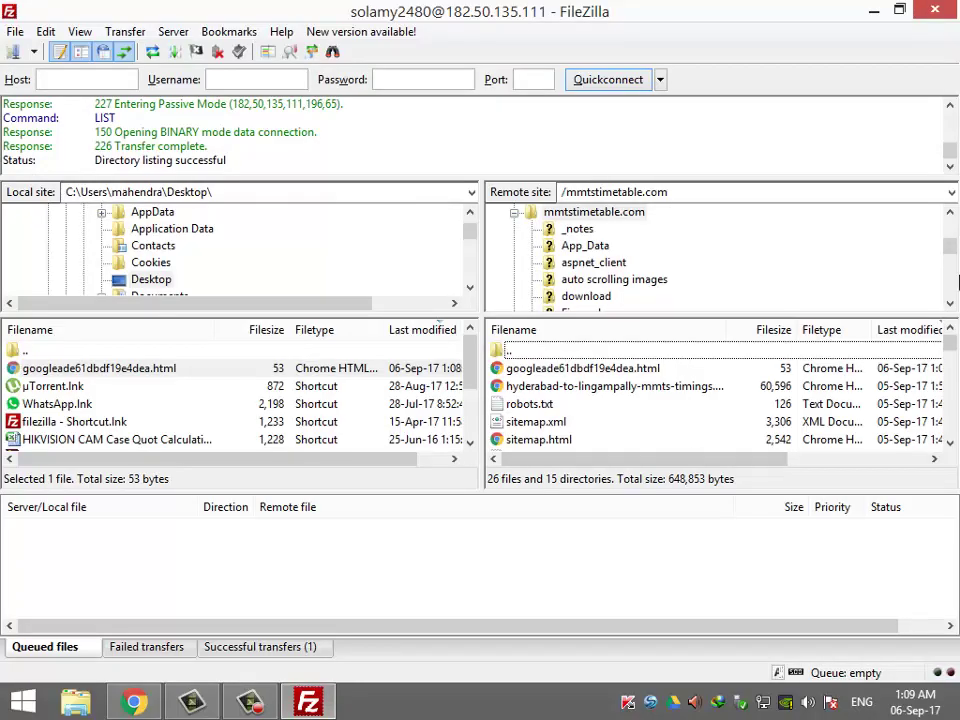
click(219, 52)
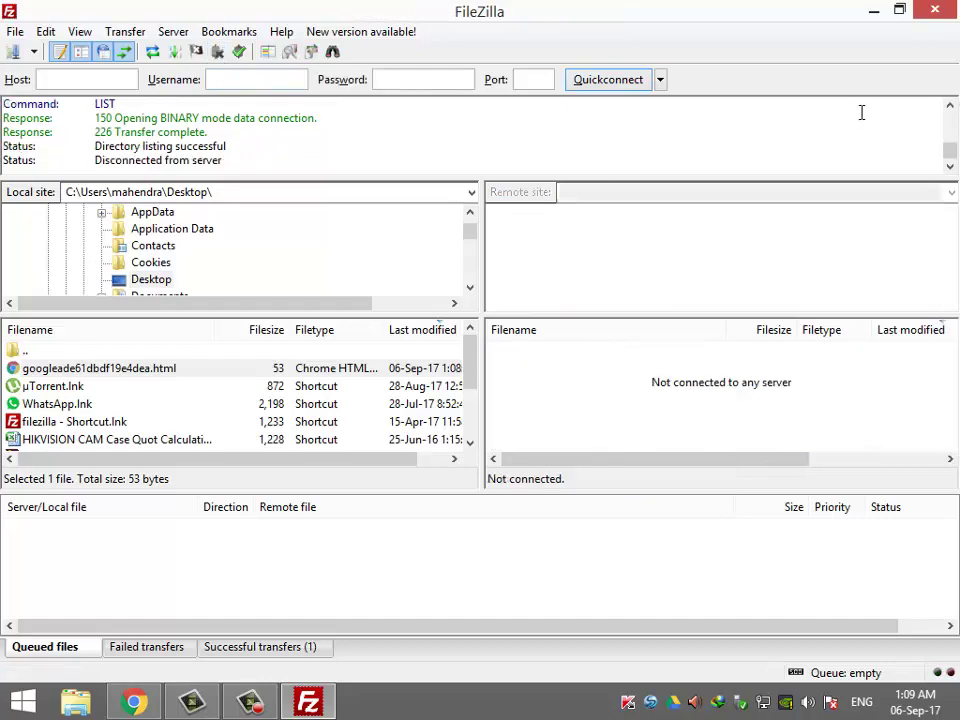
click(936, 10)
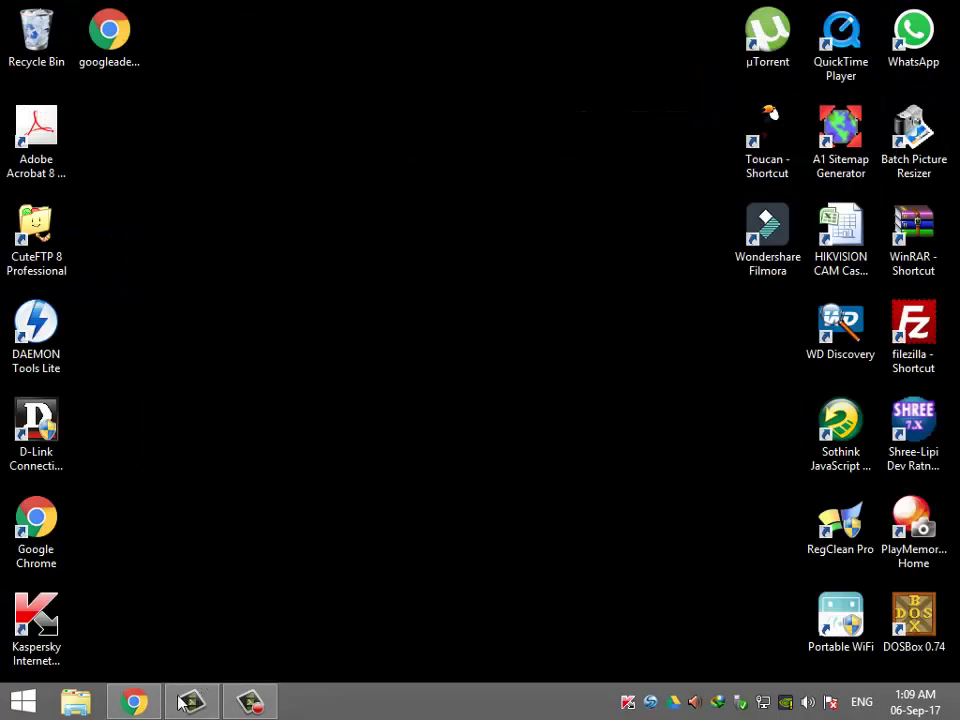
click(138, 702)
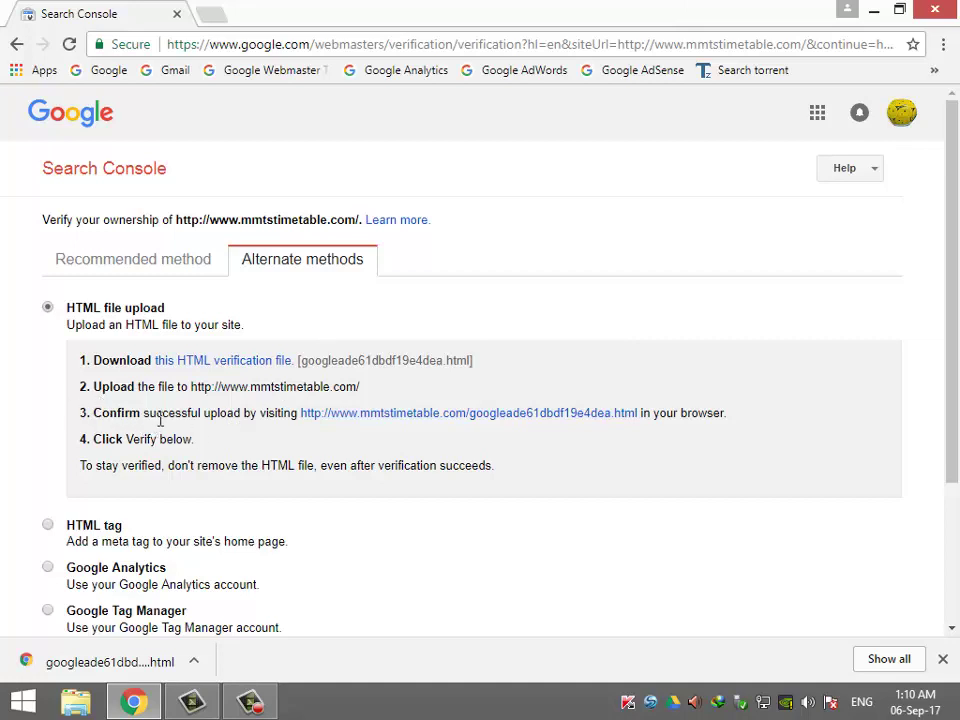
Open the verification file on live mmtstimetable.com, close that tab, and scroll down to the reCAPTCHA.
click(372, 423)
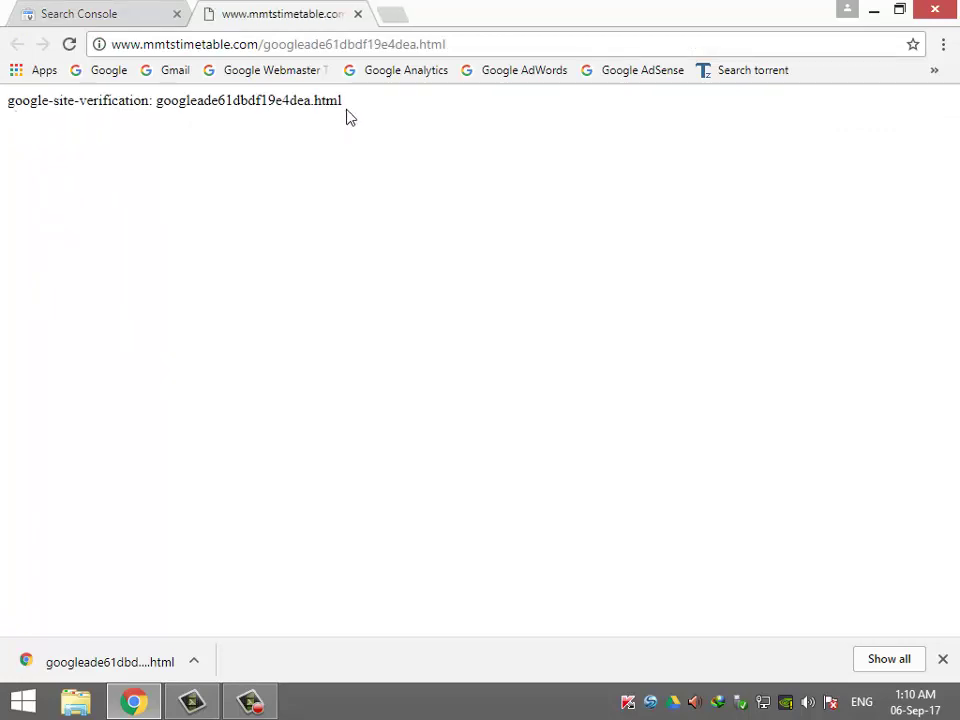
click(358, 15)
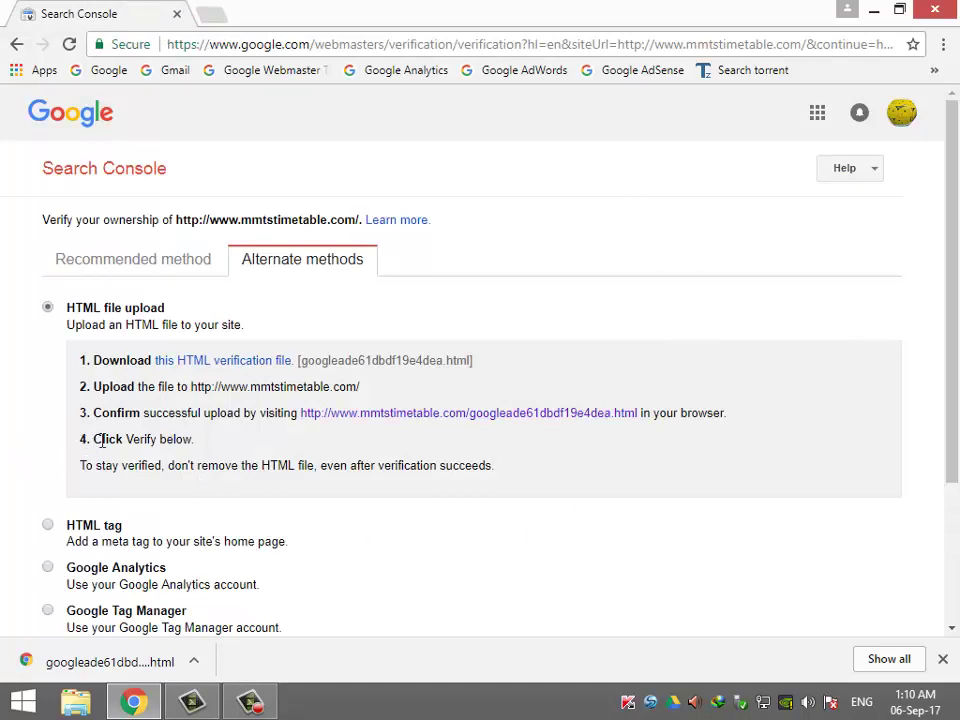
scroll(3, 454, down, 2)
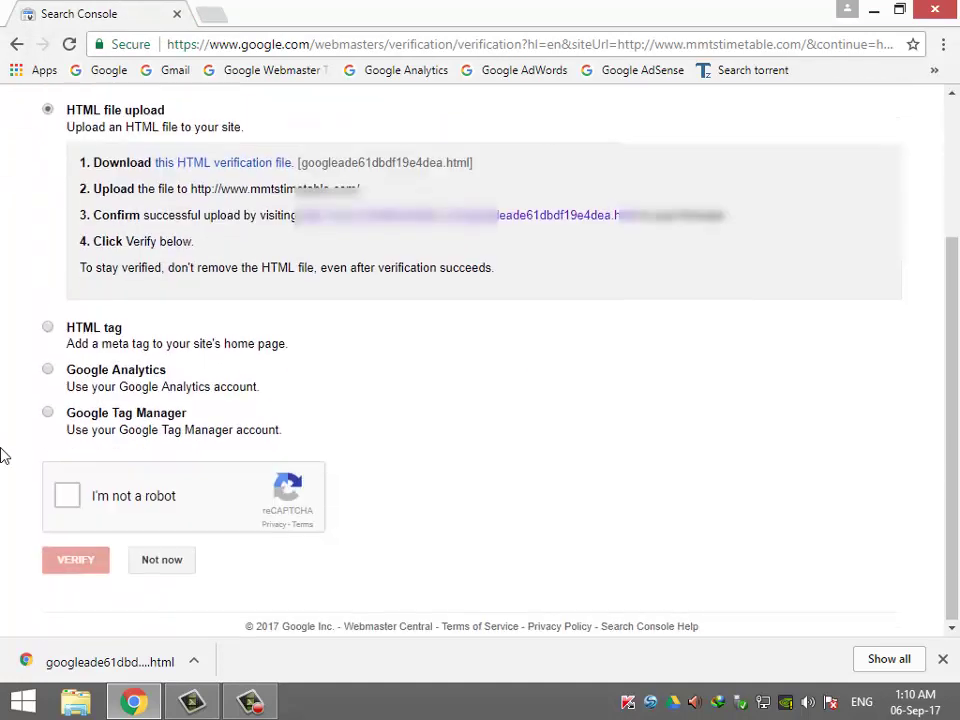
click(66, 503)
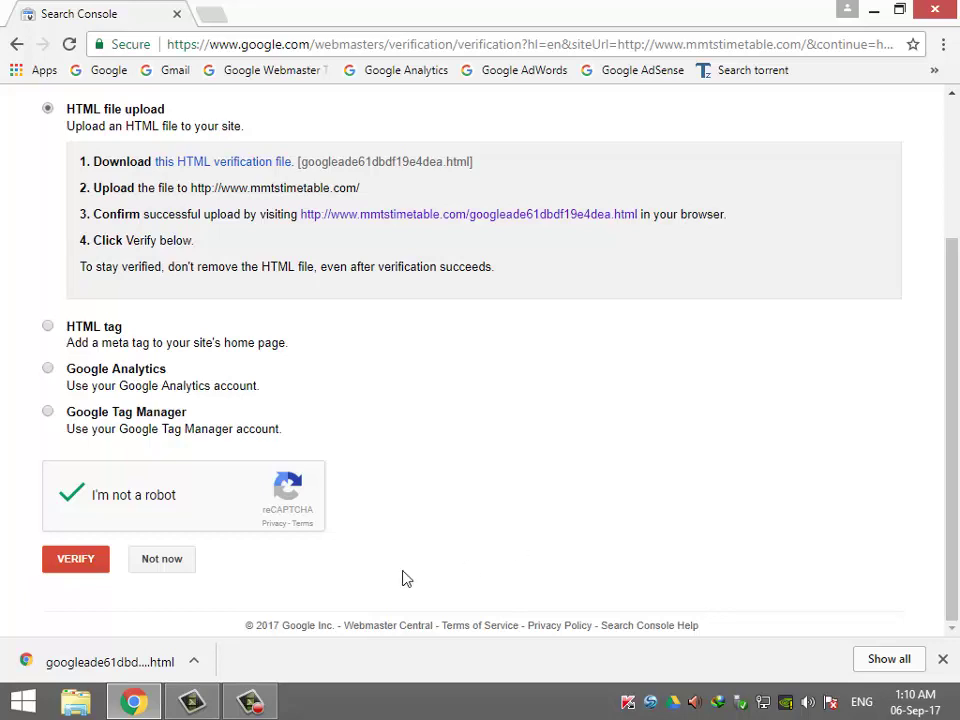
click(80, 566)
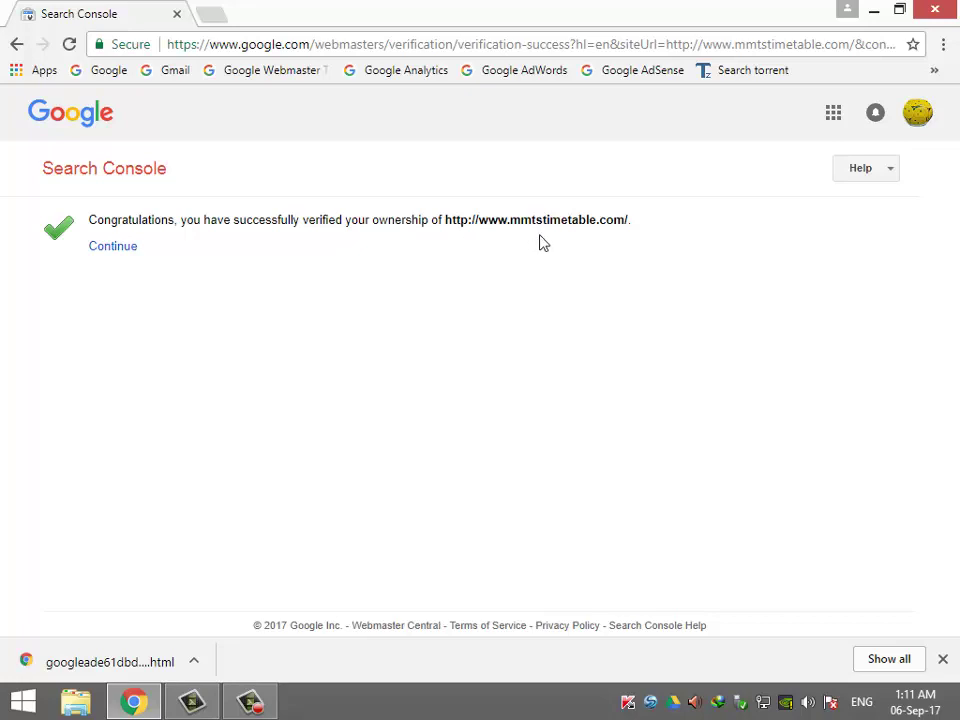
click(135, 250)
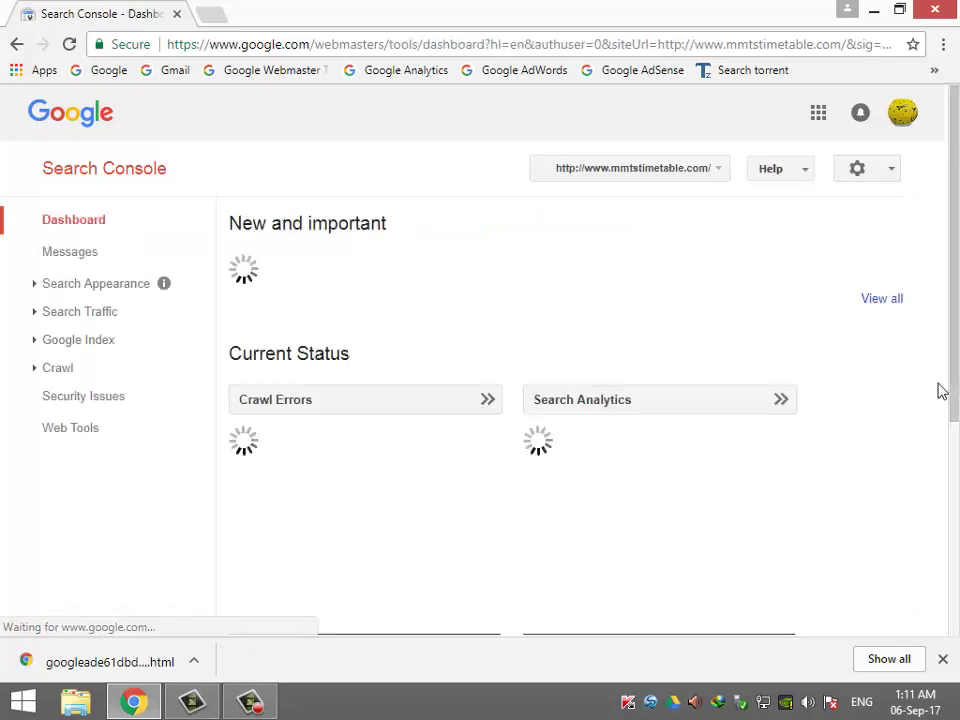
click(133, 181)
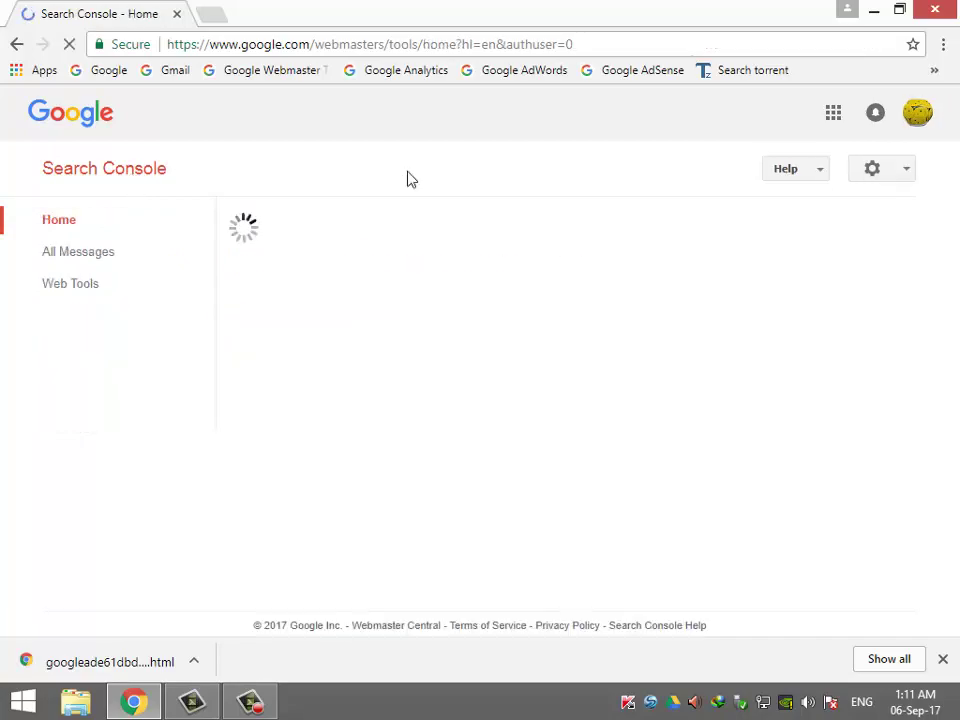
scroll(957, 372, down, 20)
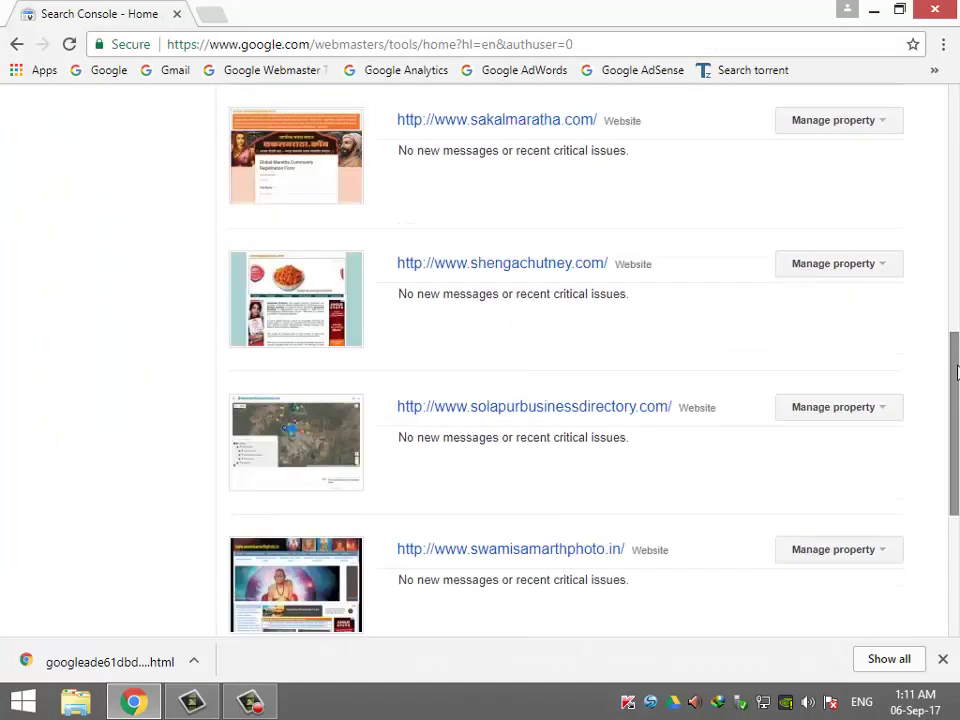
scroll(957, 372, up, 10)
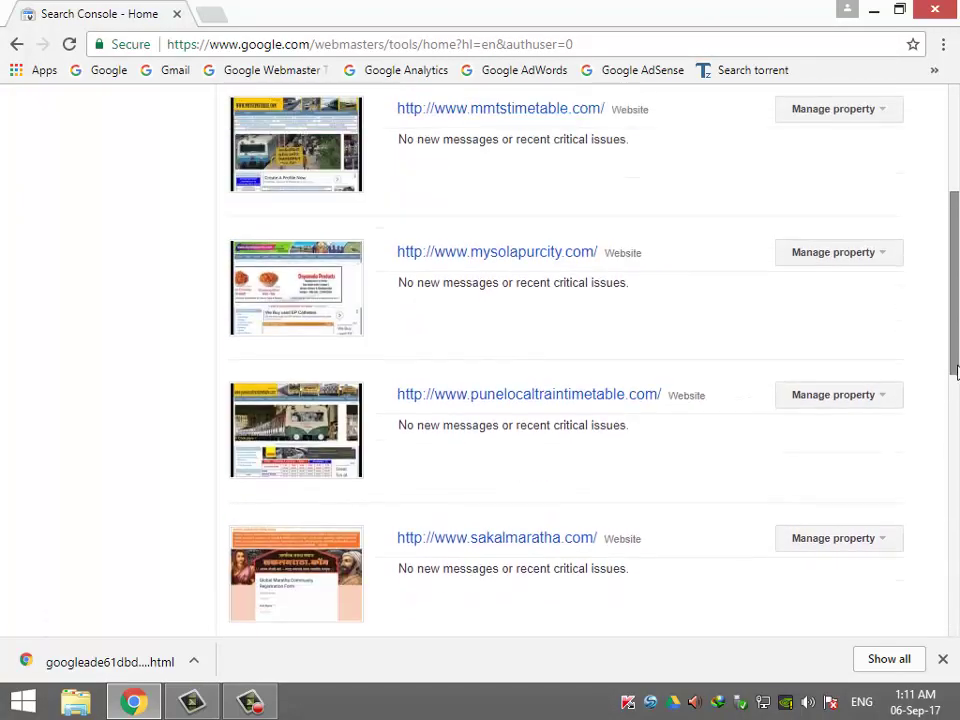
scroll(950, 370, up, 1)
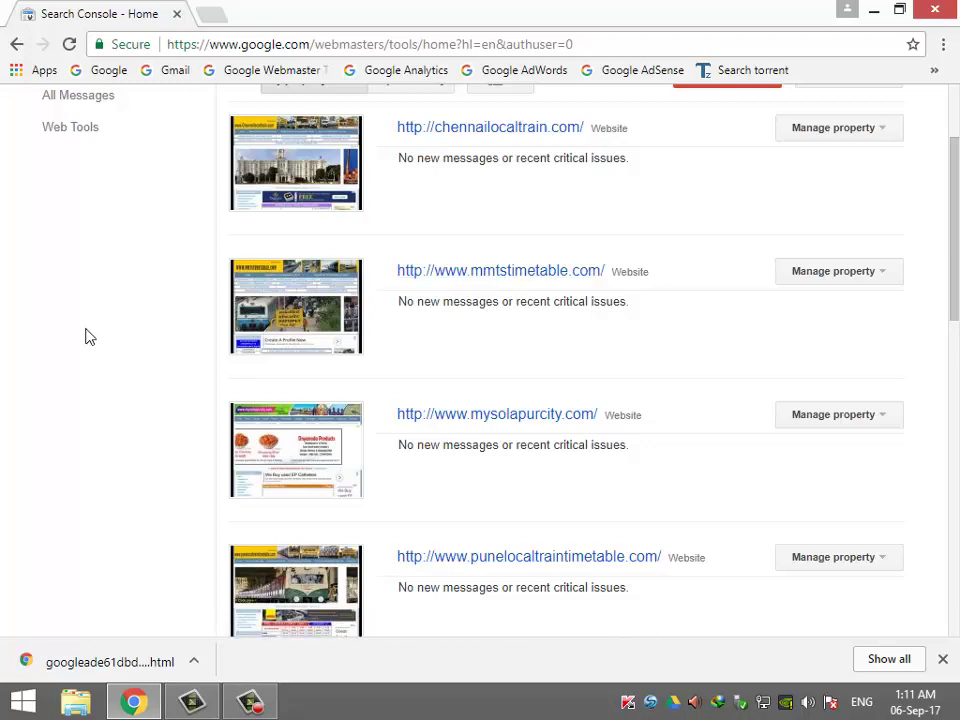
scroll(85, 337, up, 2)
click(903, 112)
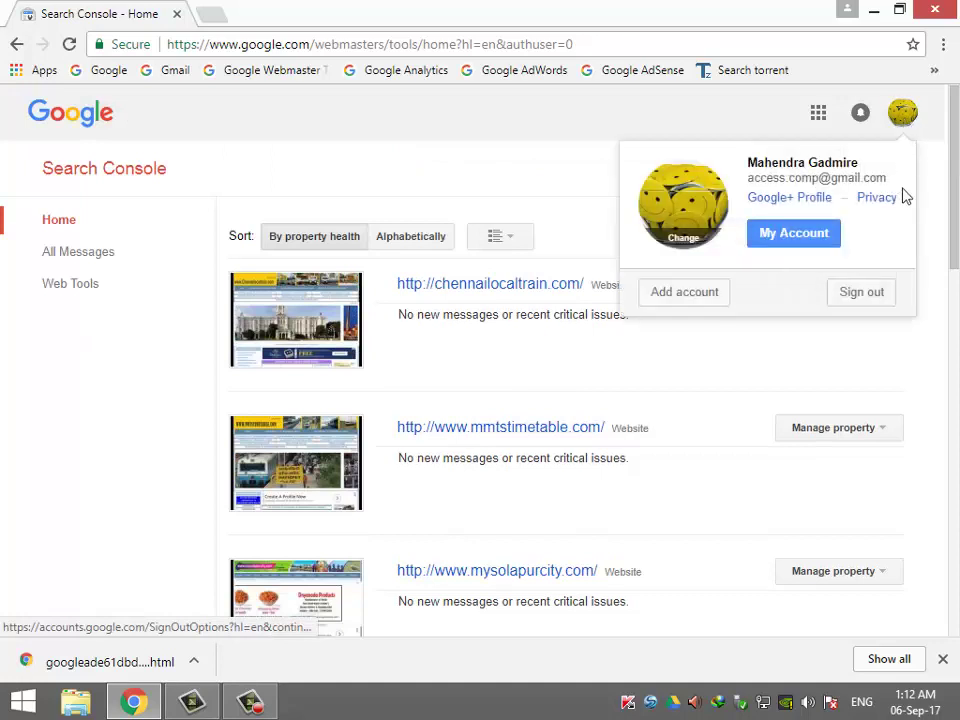
click(861, 292)
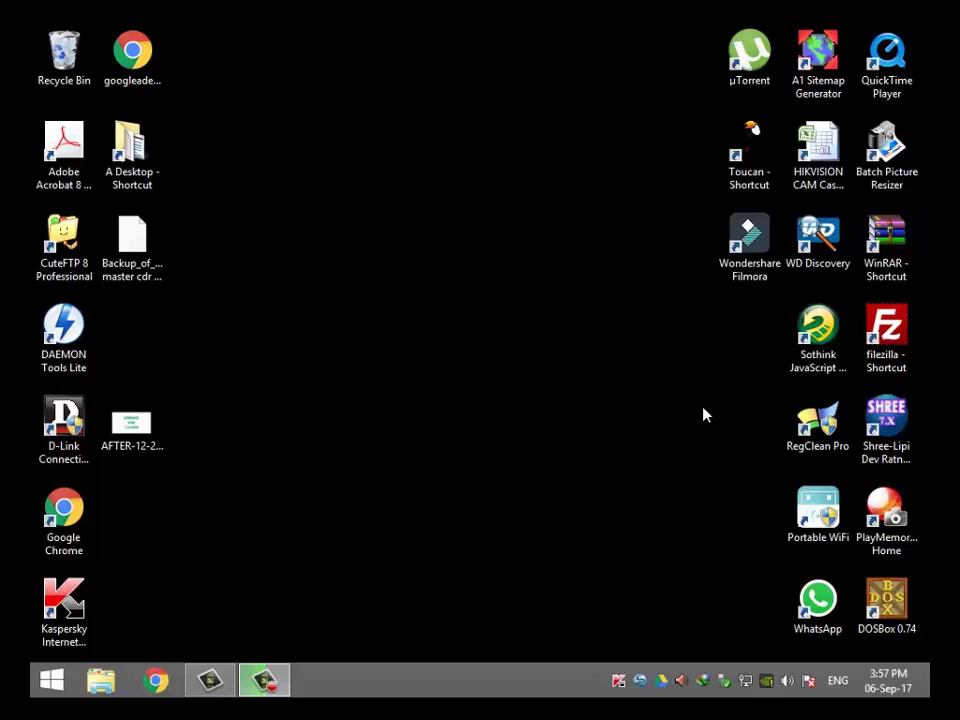
Open Chrome and search Google for site:mmtstimetable.com.
click(180, 679)
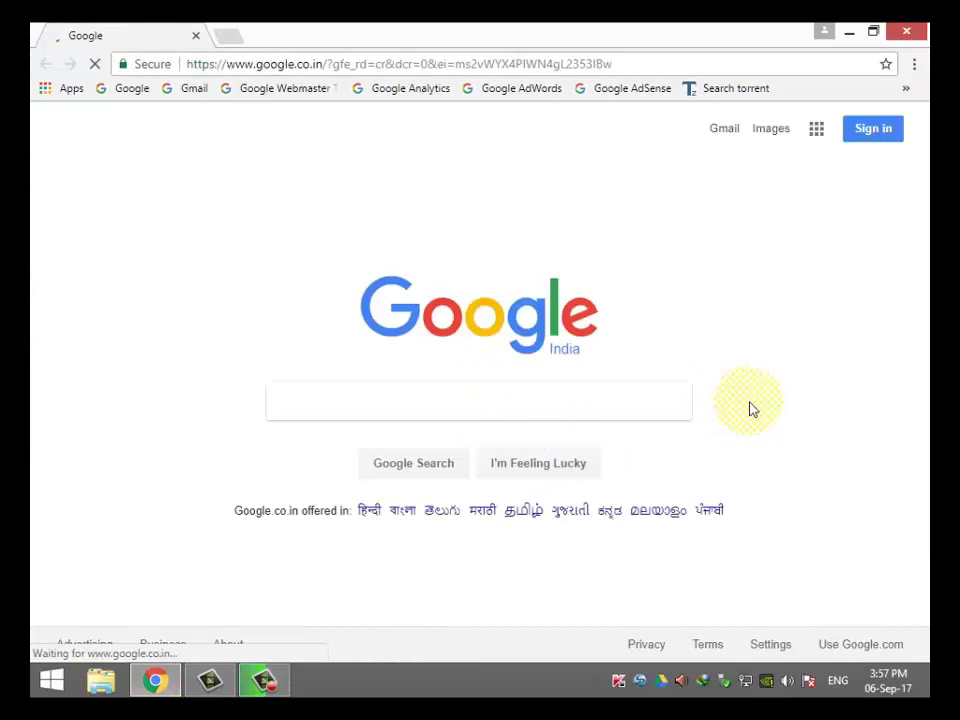
click(393, 397)
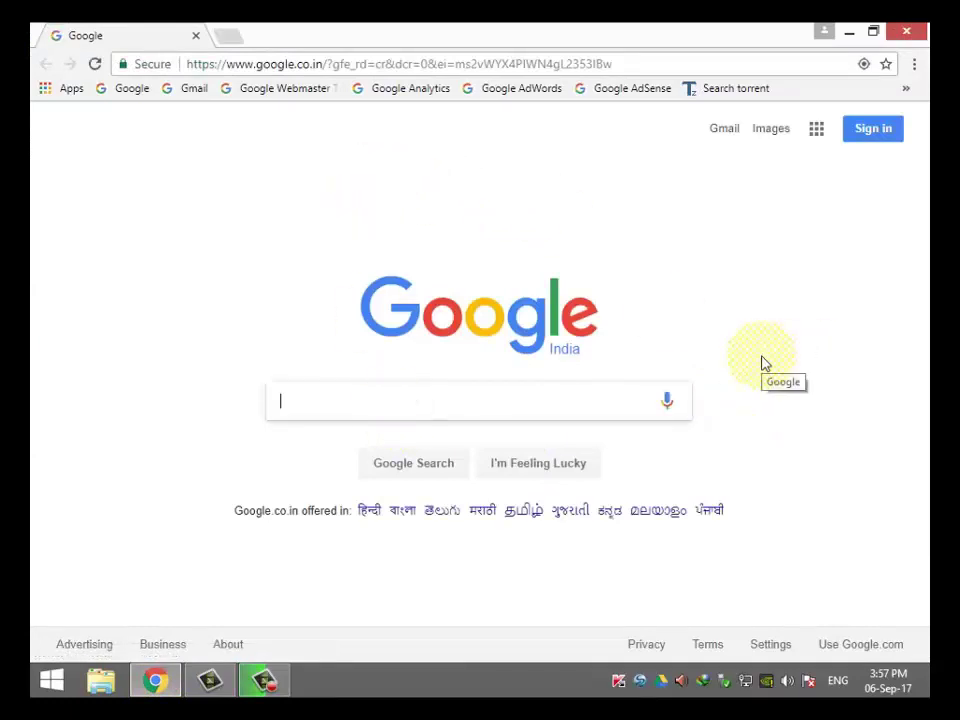
text(site:)
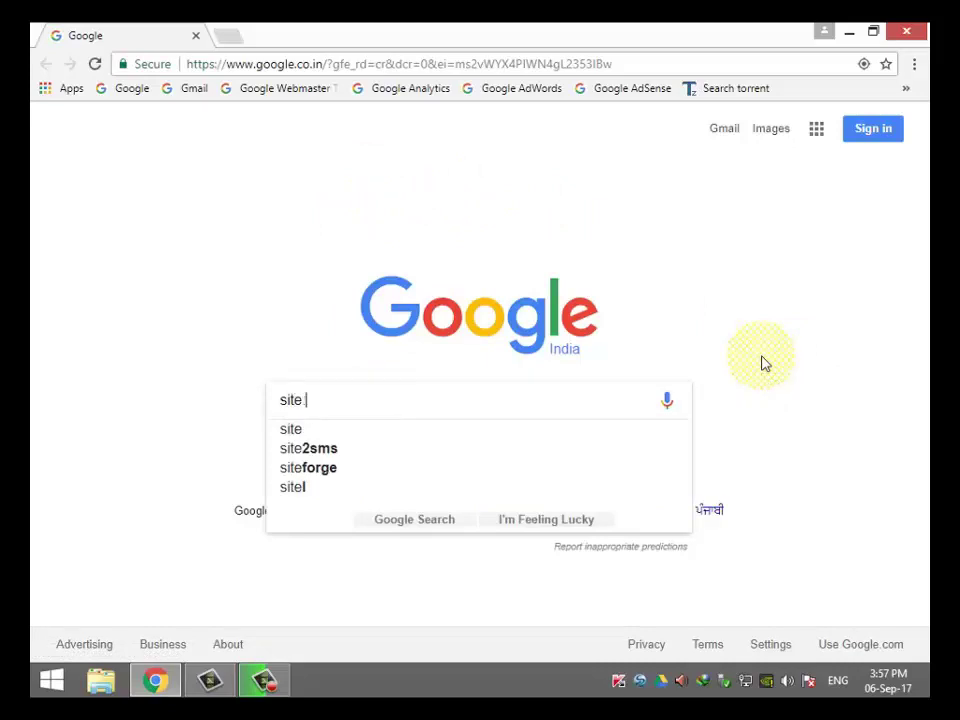
text(mmtstimetable.com)
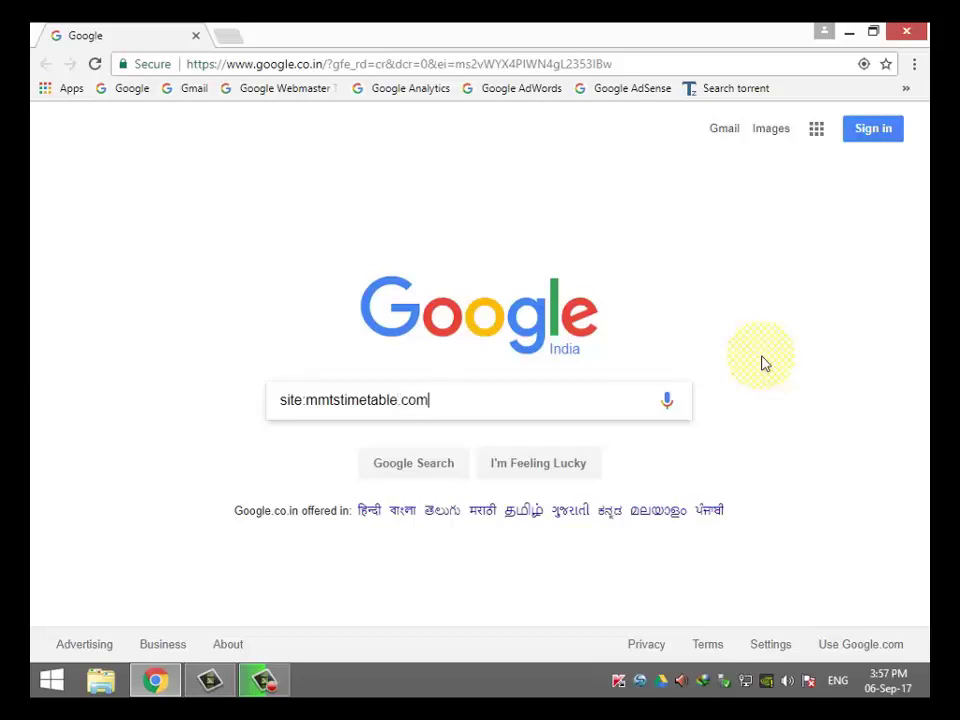
key(Return)
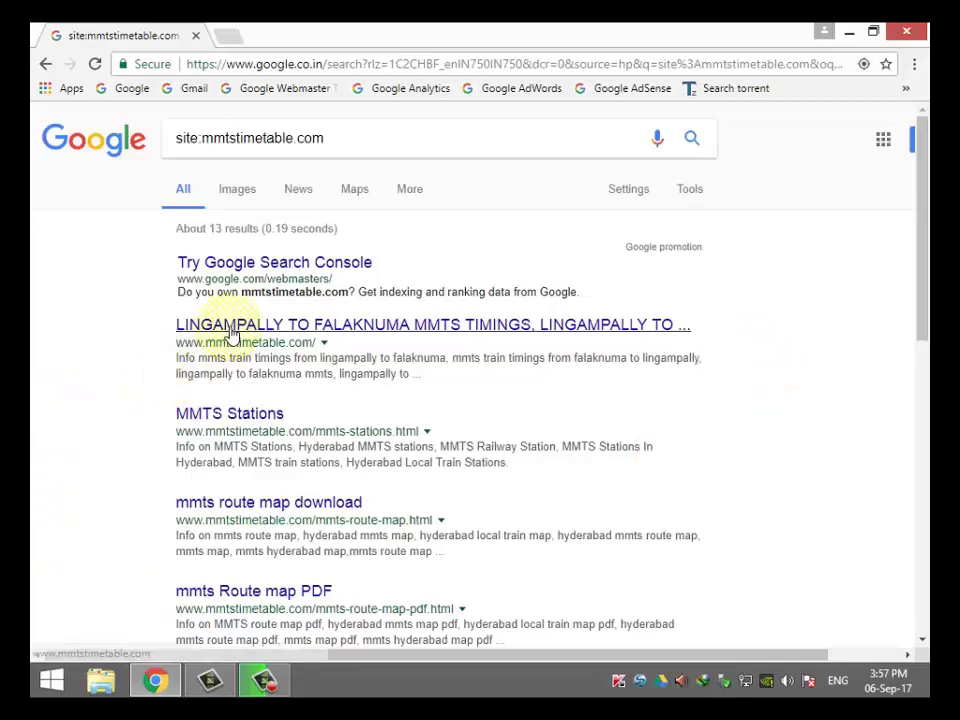
Browse to the second page of results, then return to the first page.
scroll(117, 356, down, 3)
scroll(116, 320, down, 3)
scroll(115, 323, down, 6)
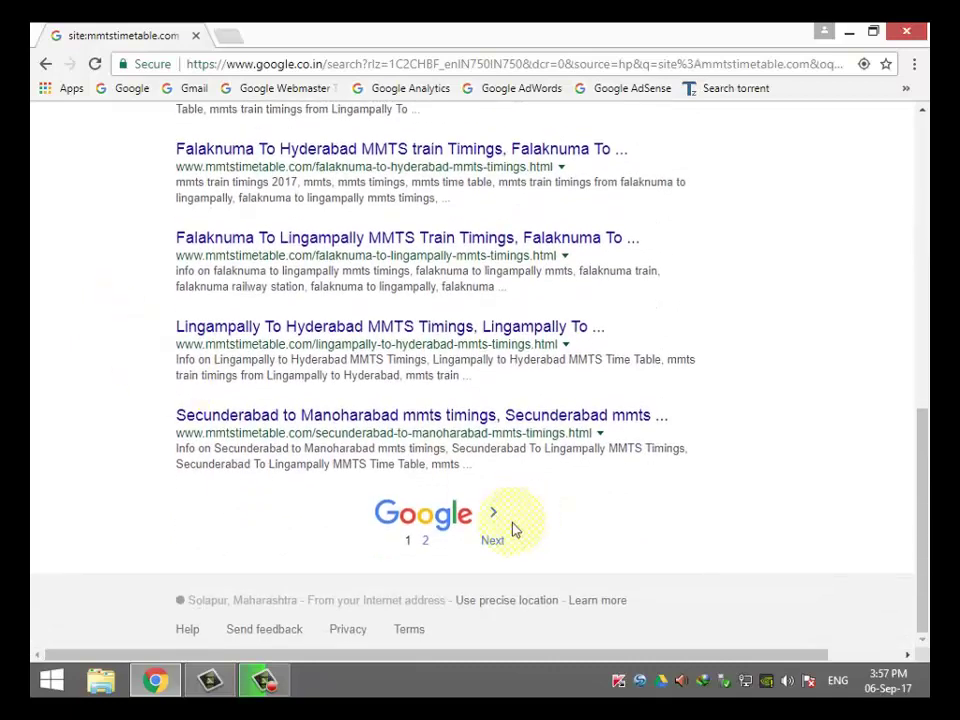
click(426, 541)
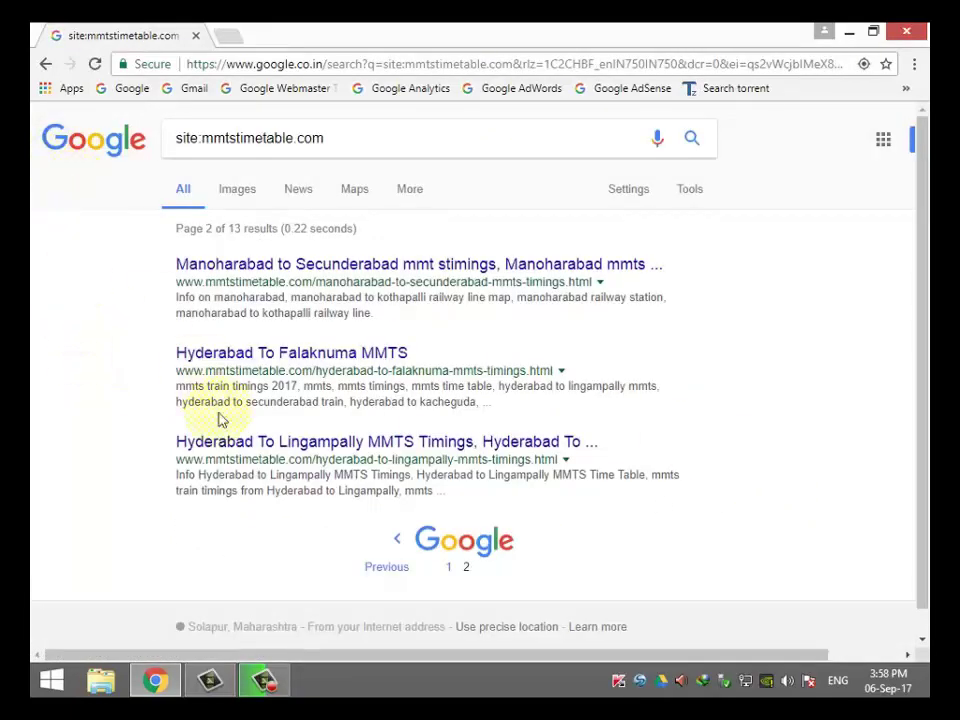
click(45, 64)
scroll(112, 370, up, 5)
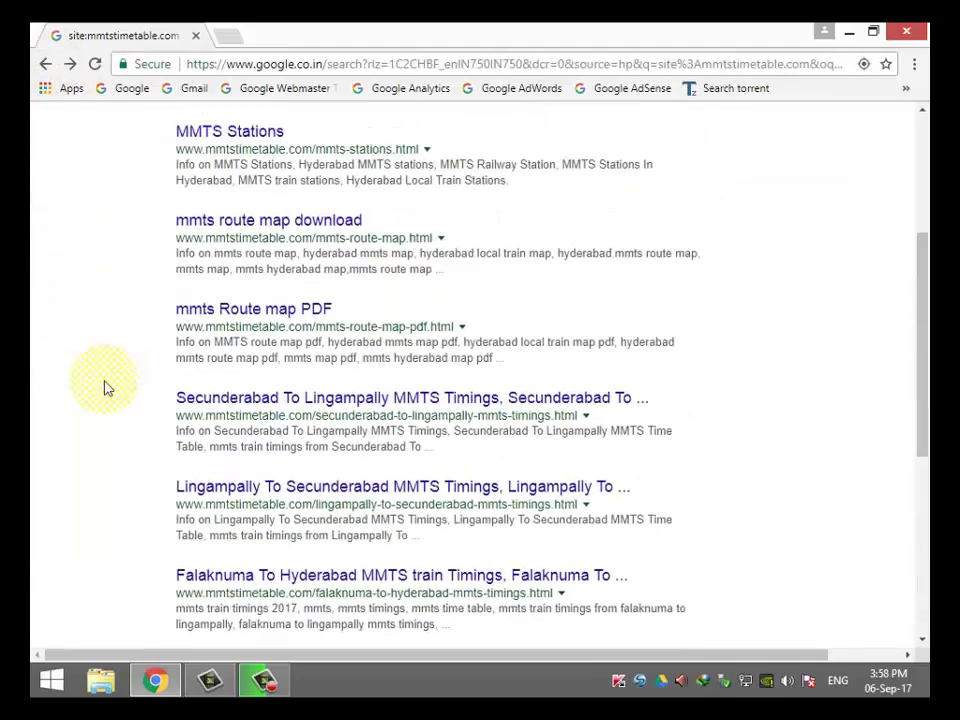
scroll(105, 388, up, 5)
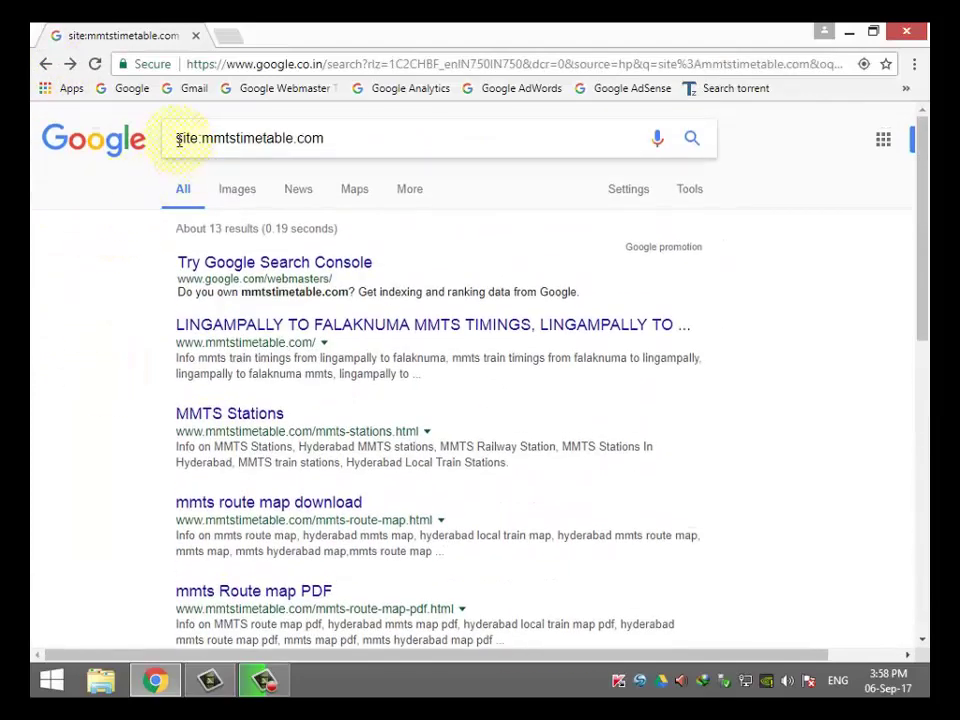
click(327, 138)
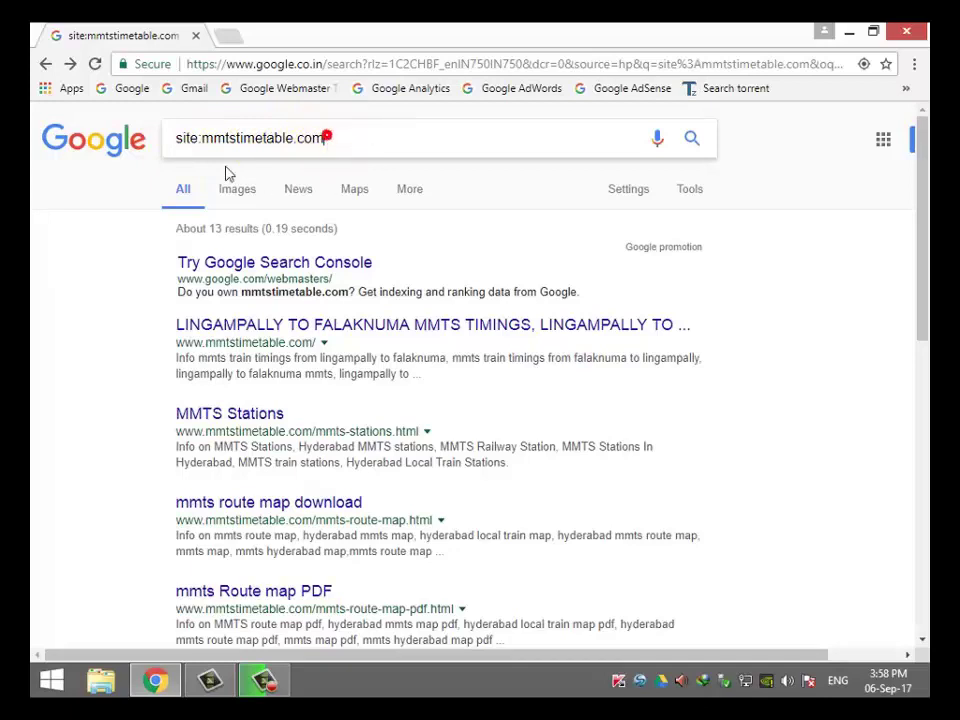